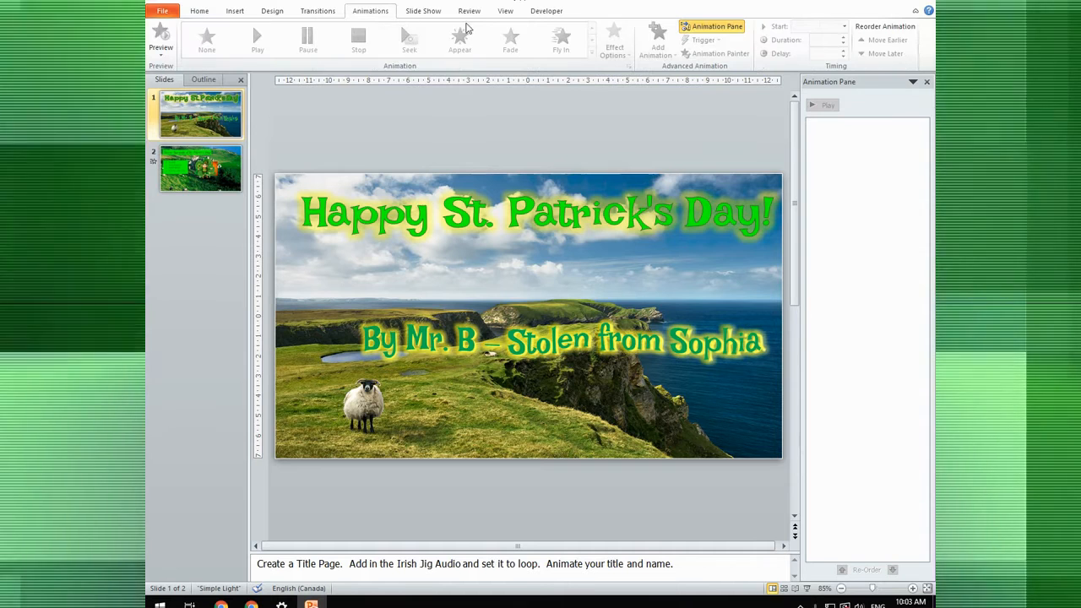
{"action": "left_click", "coordinate": [233, 11]}
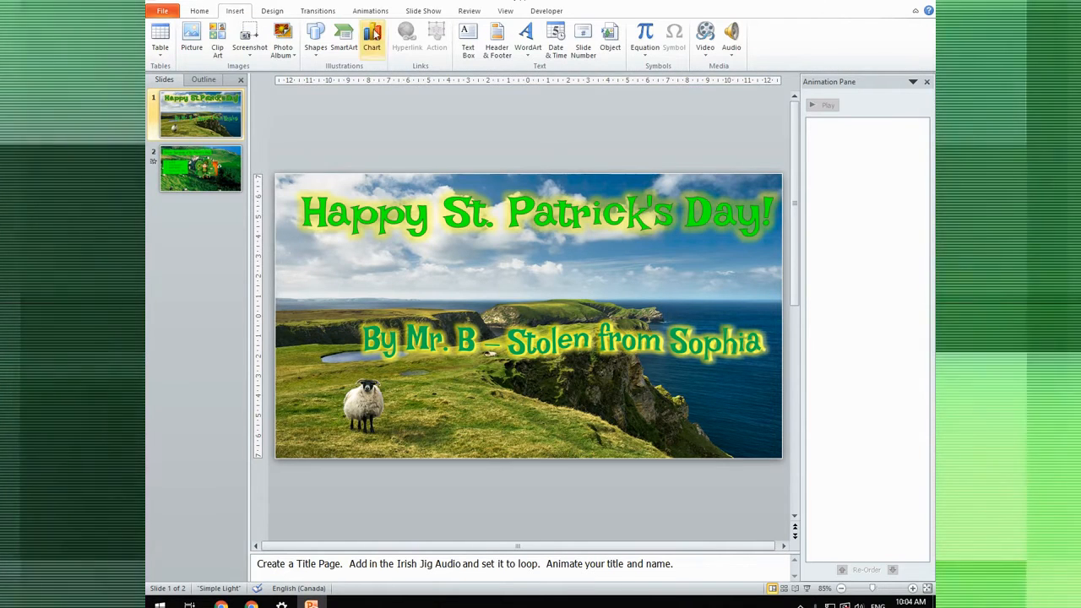
{"action": "left_click", "coordinate": [506, 11]}
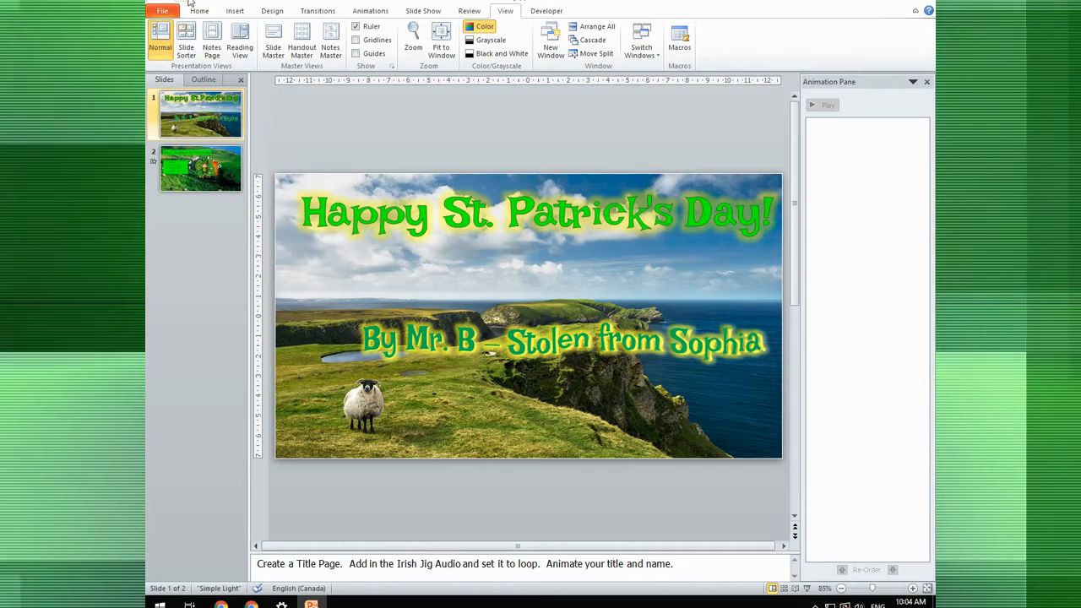
{"action": "left_click", "coordinate": [200, 11]}
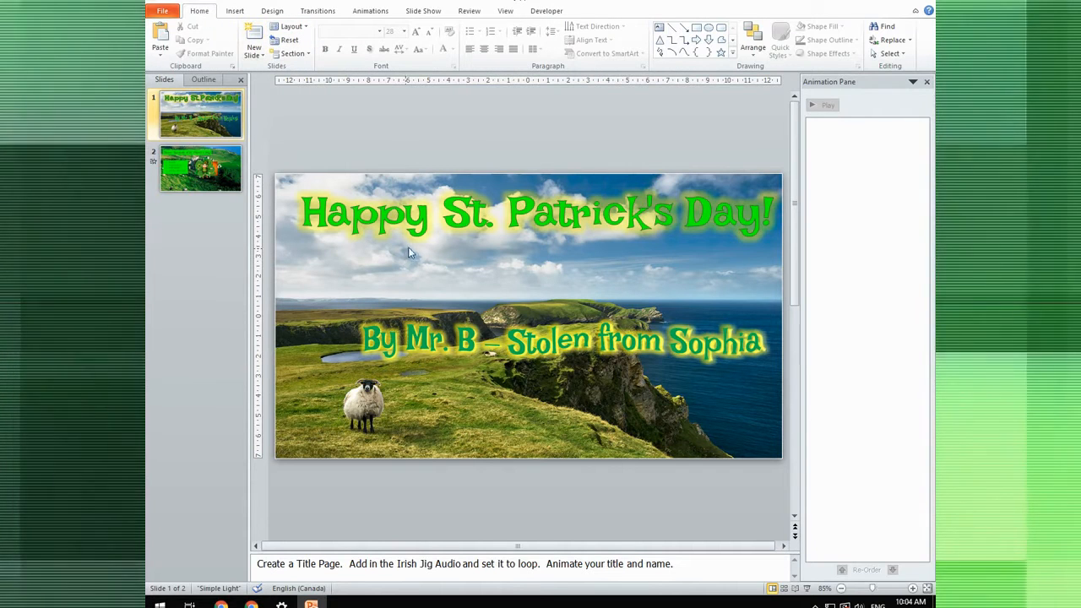
Preview the text effect options, including the glow variations, on the "Happy St. Patrick's Day!" title of slide 1
{"action": "left_click", "coordinate": [406, 216]}
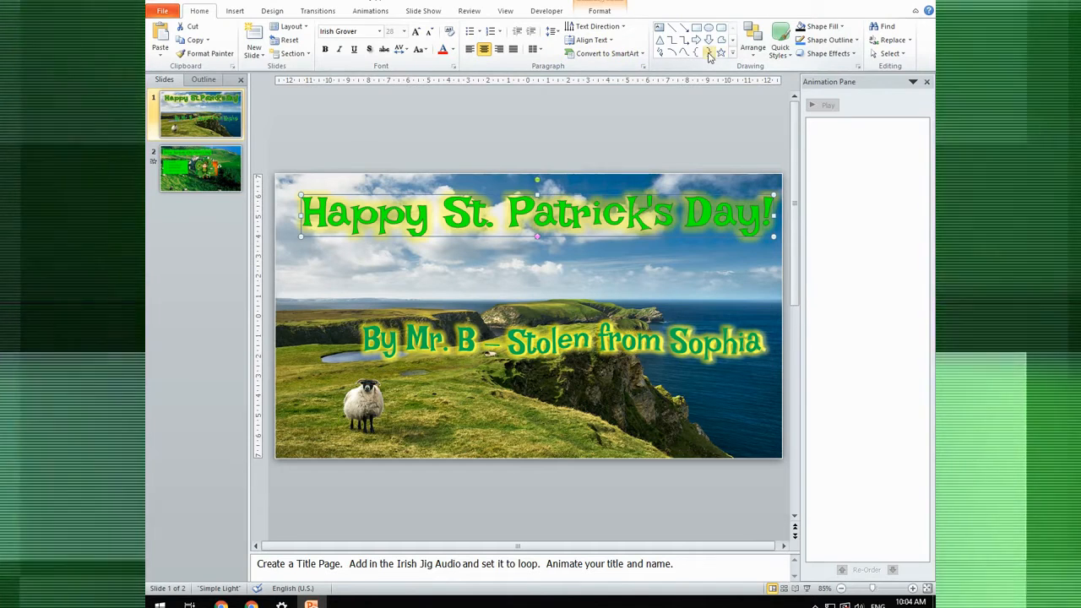
{"action": "left_click", "coordinate": [599, 11]}
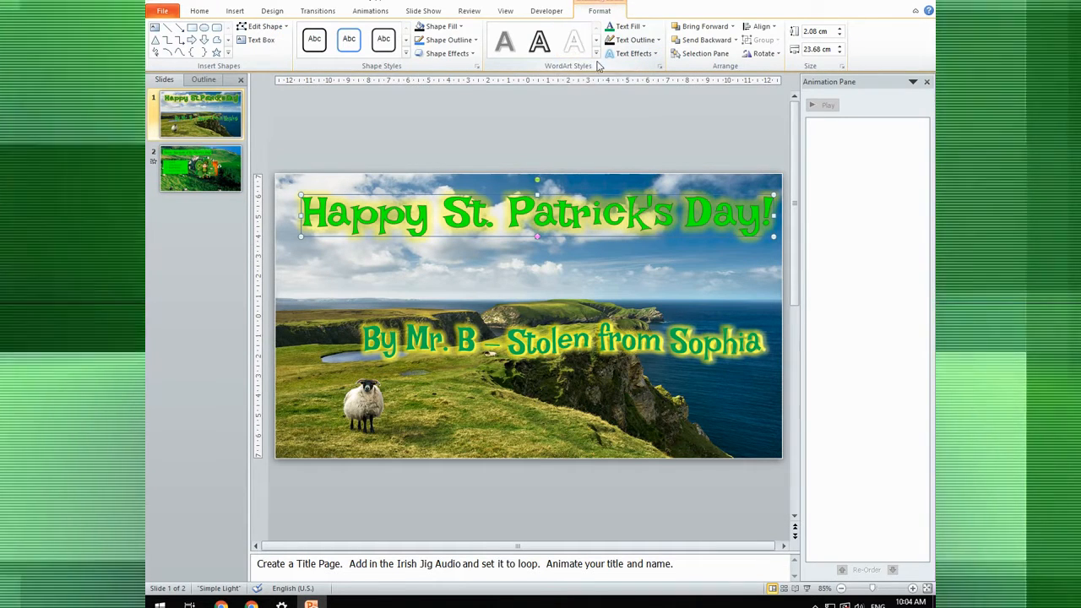
{"action": "left_click", "coordinate": [652, 54]}
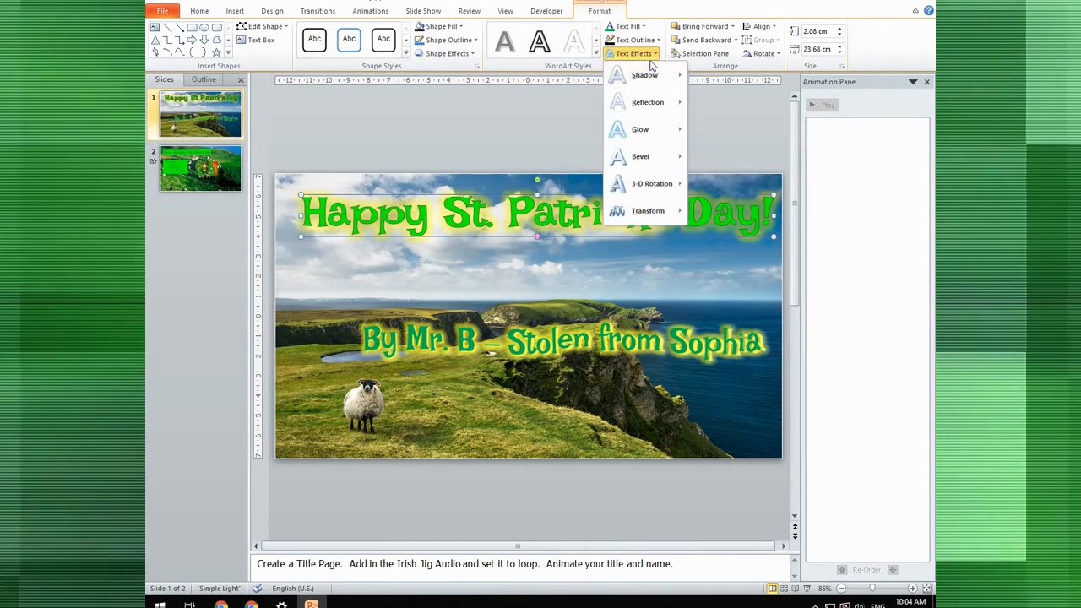
{"action": "mouse_move", "coordinate": [652, 80]}
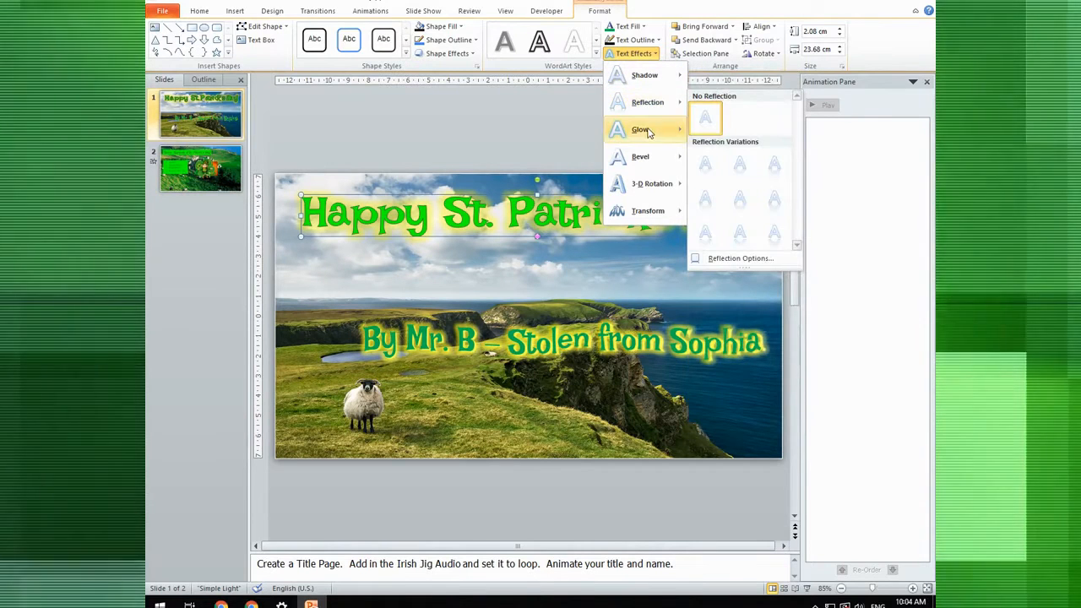
{"action": "mouse_move", "coordinate": [642, 131]}
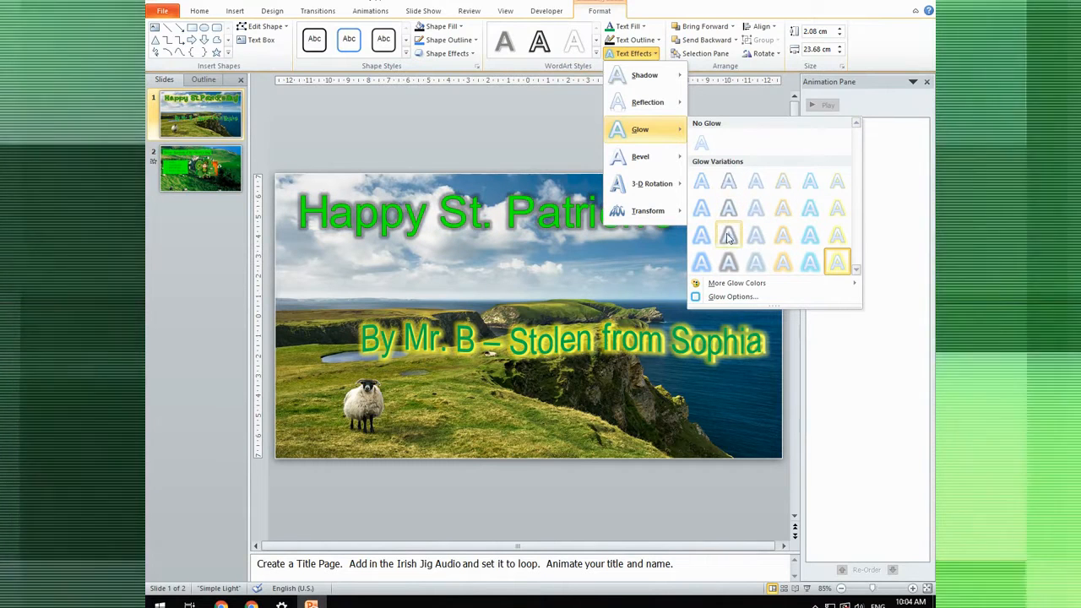
{"action": "mouse_move", "coordinate": [663, 184]}
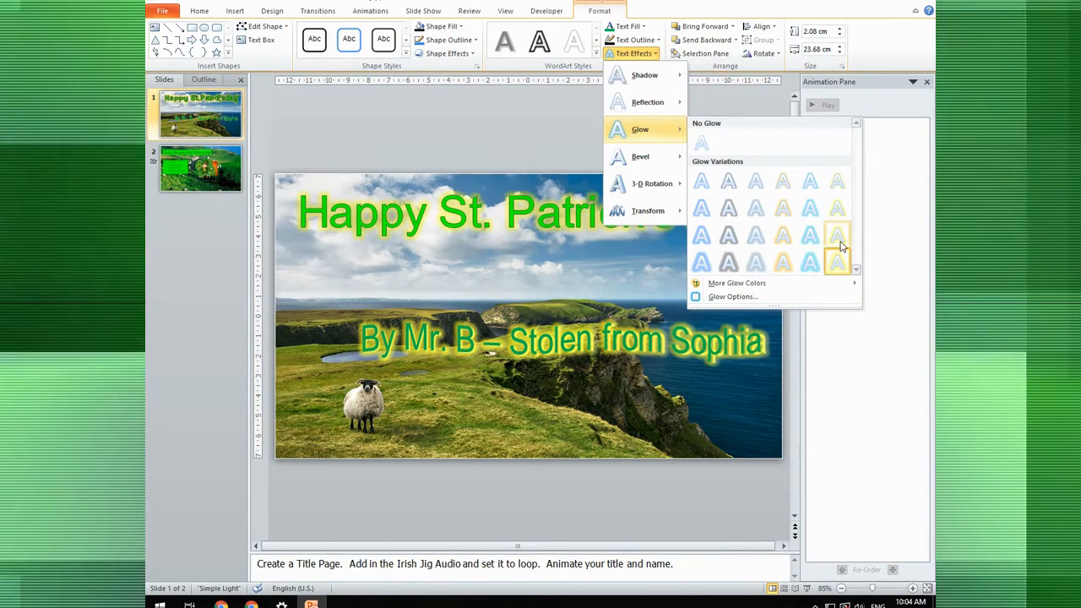
{"action": "left_click", "coordinate": [783, 267]}
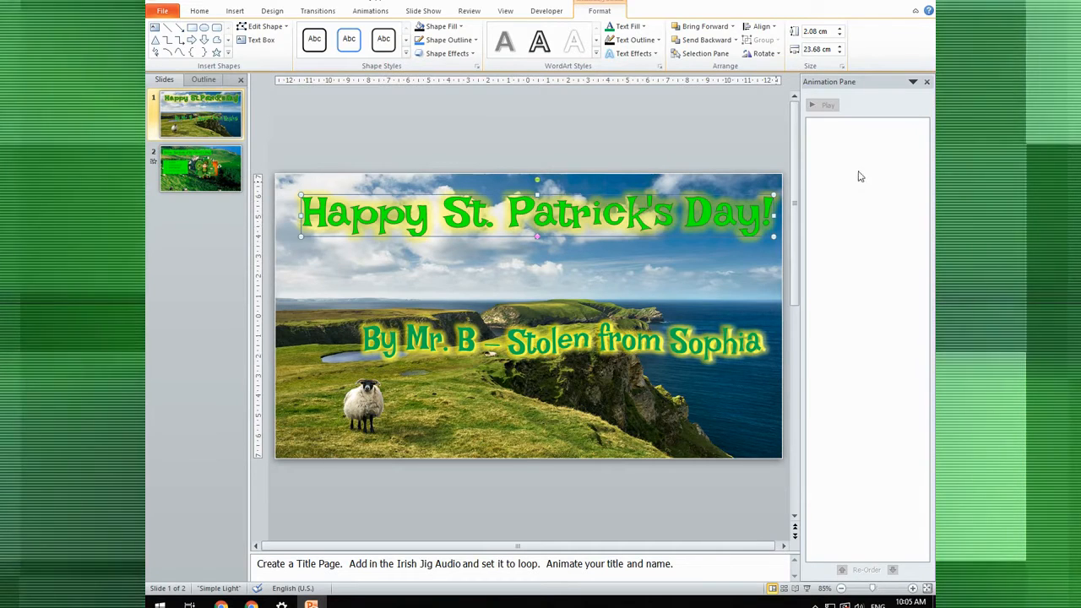
Delete all the animations on slide 2
{"action": "left_click", "coordinate": [200, 169]}
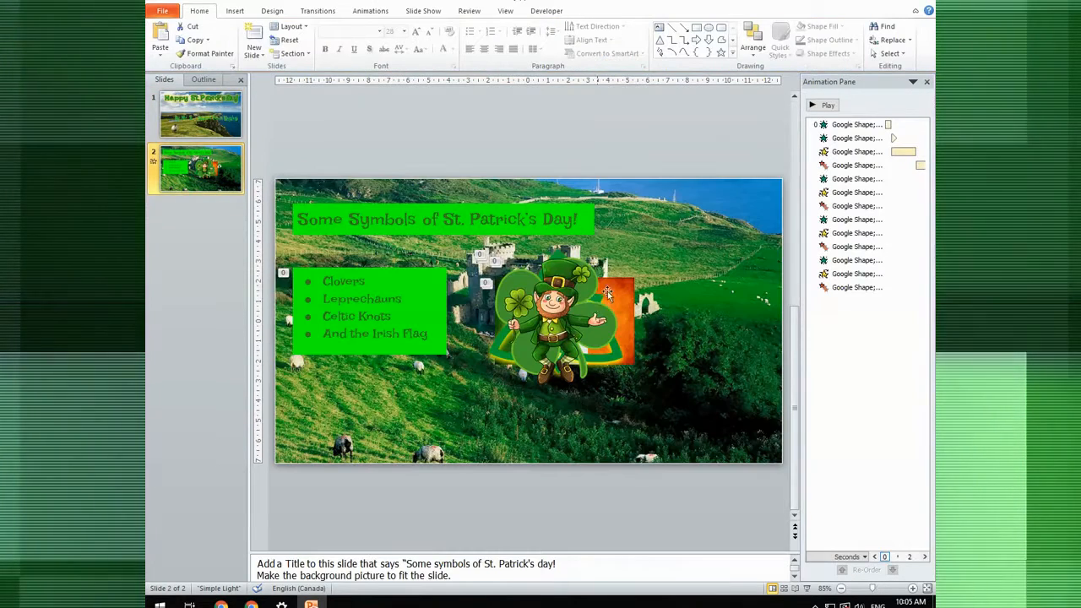
{"action": "left_click", "coordinate": [541, 130]}
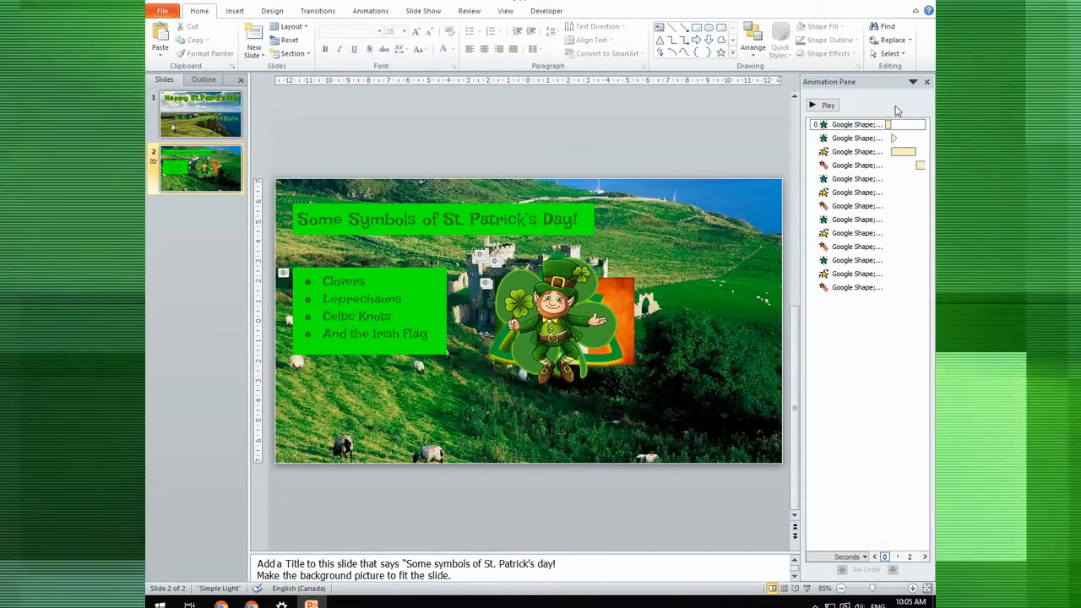
{"action": "left_click", "coordinate": [927, 82]}
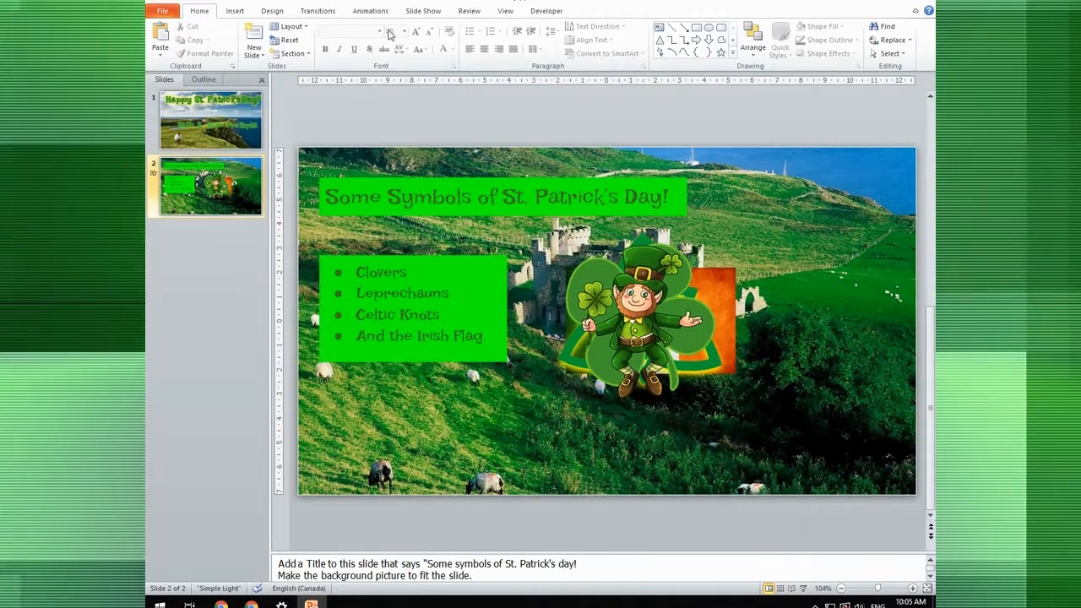
{"action": "left_click", "coordinate": [376, 14]}
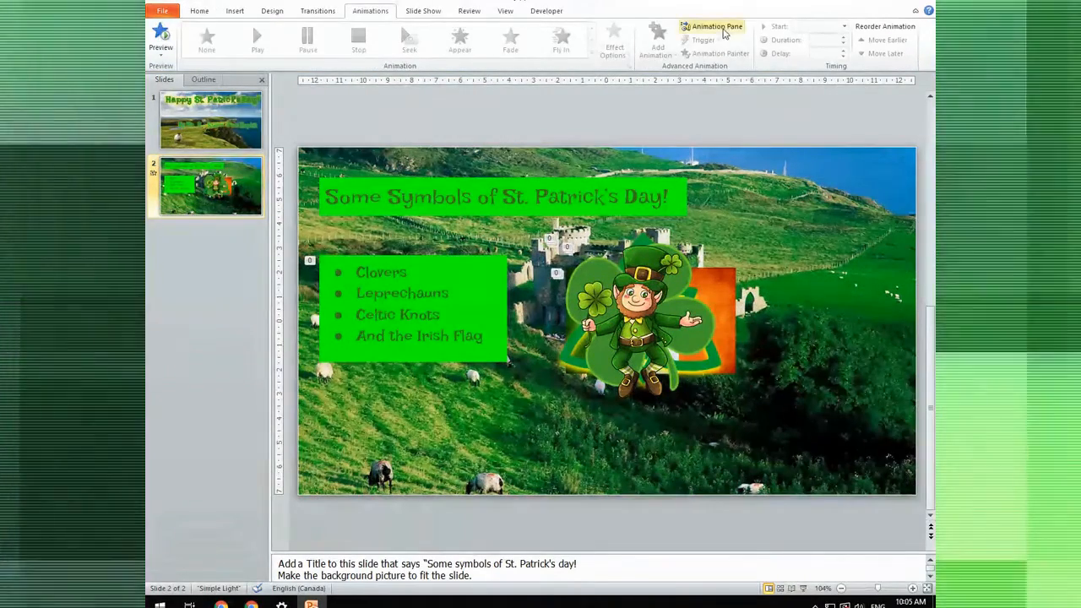
{"action": "left_click", "coordinate": [712, 26]}
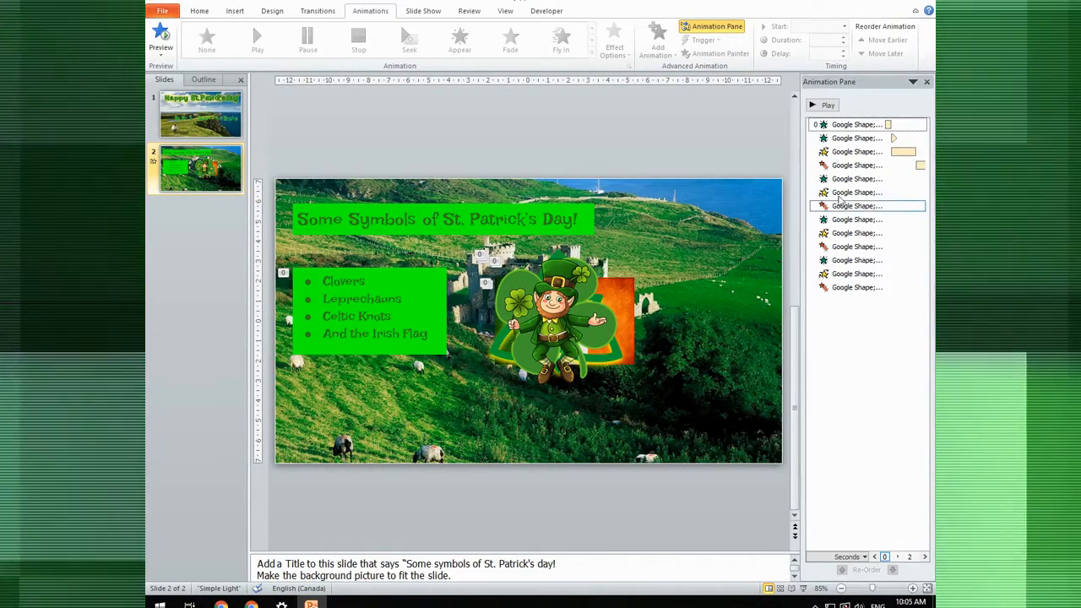
{"action": "left_click", "coordinate": [836, 153]}
{"action": "key", "text": "ctrl+a"}
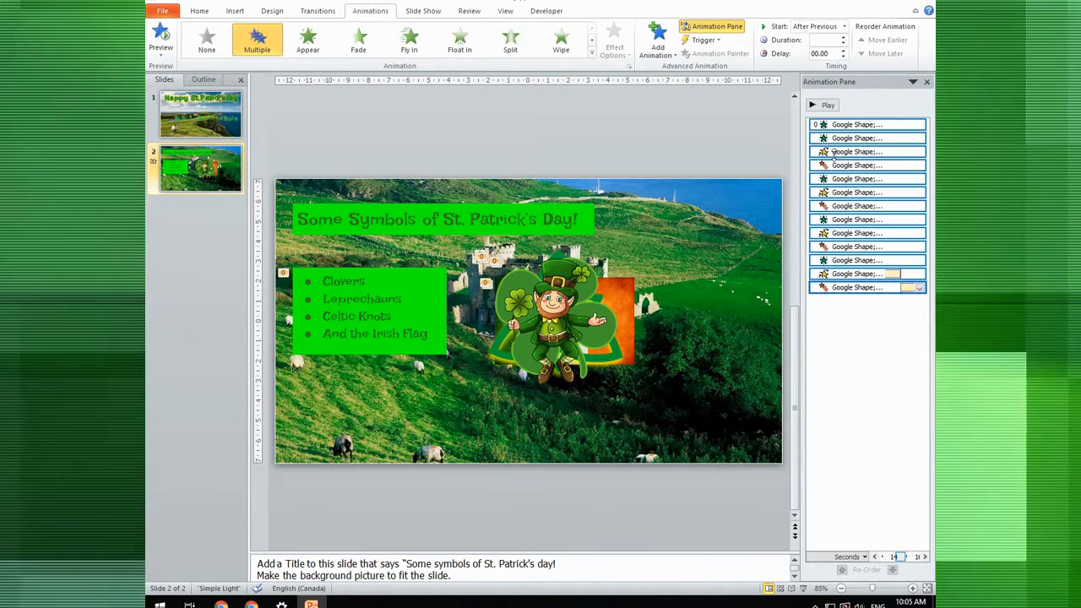
{"action": "key", "text": "Delete"}
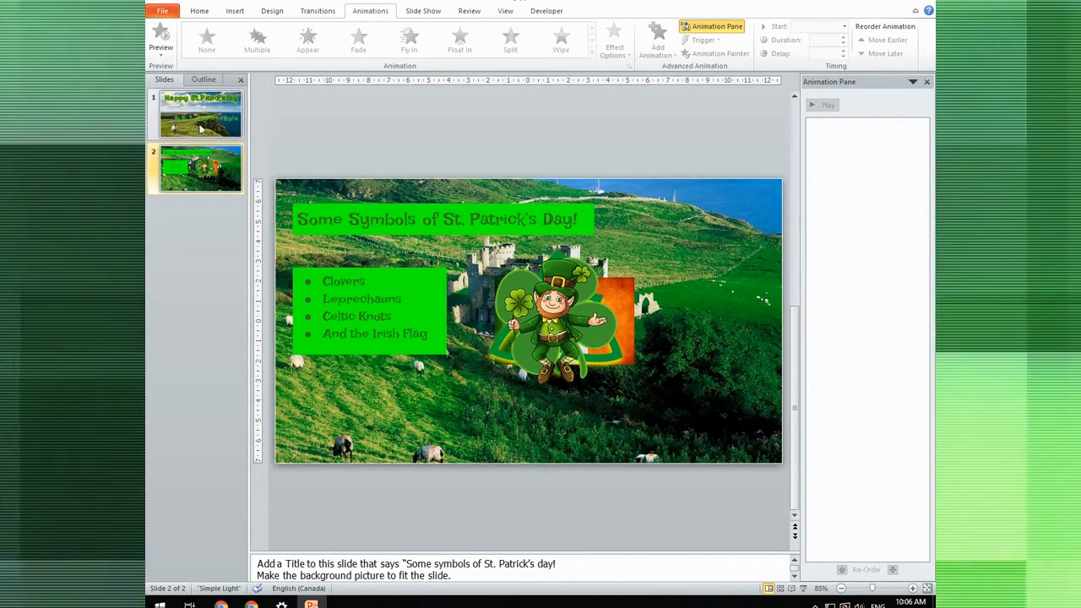
Apply a Fly In entrance animation with the From Left direction to the "Happy St. Patrick's Day!" title on slide 1
{"action": "left_click", "coordinate": [196, 117]}
{"action": "left_click", "coordinate": [485, 216]}
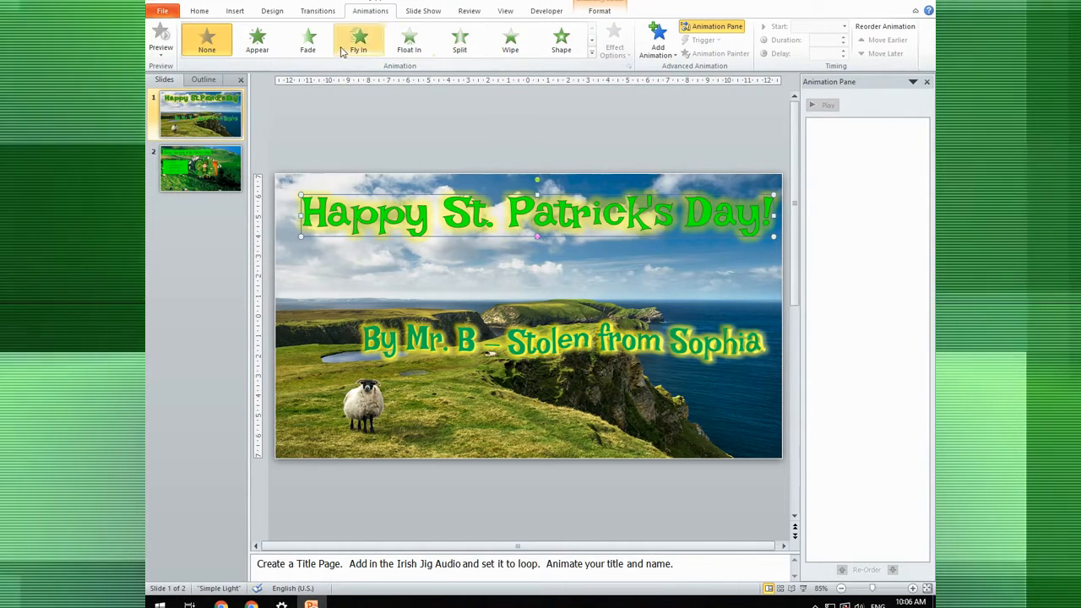
{"action": "left_click", "coordinate": [591, 54]}
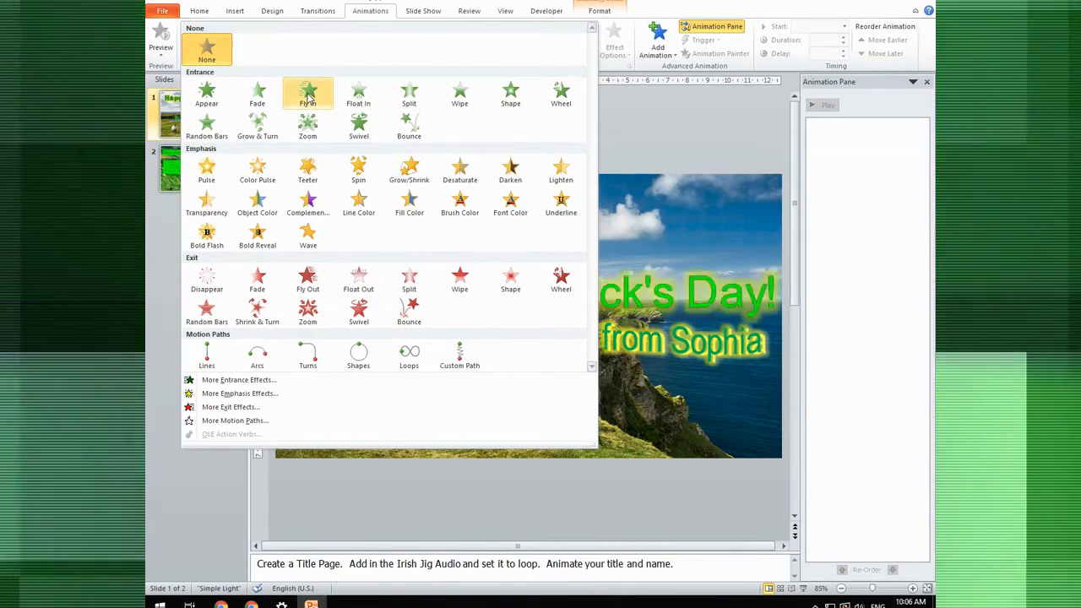
{"action": "left_click", "coordinate": [309, 99]}
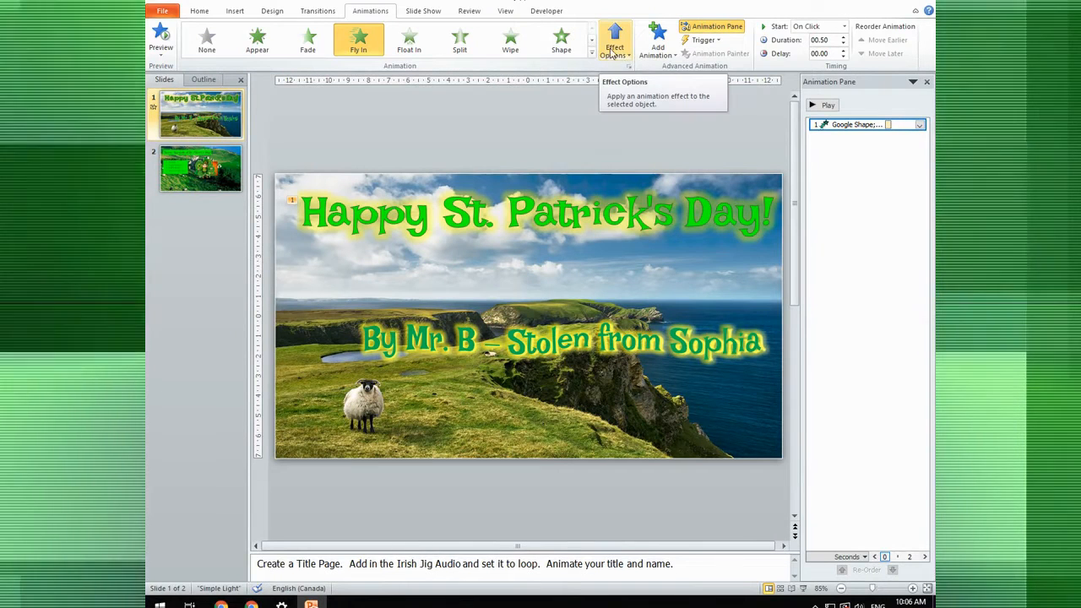
{"action": "left_click", "coordinate": [615, 53]}
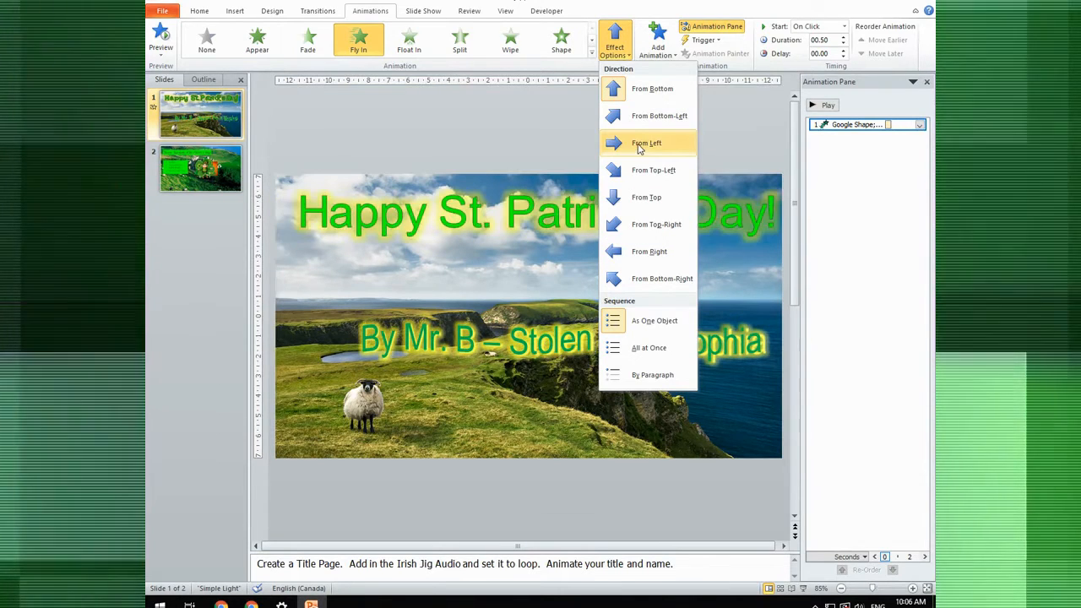
{"action": "left_click", "coordinate": [640, 144]}
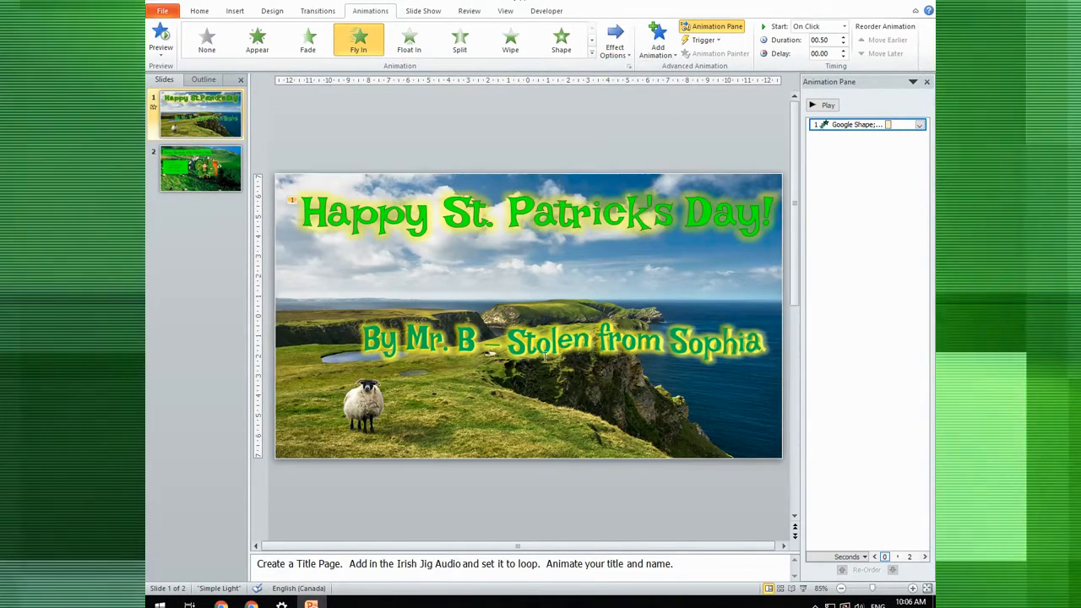
Apply a Swivel entrance animation to the author line on slide 1
{"action": "left_click", "coordinate": [538, 341]}
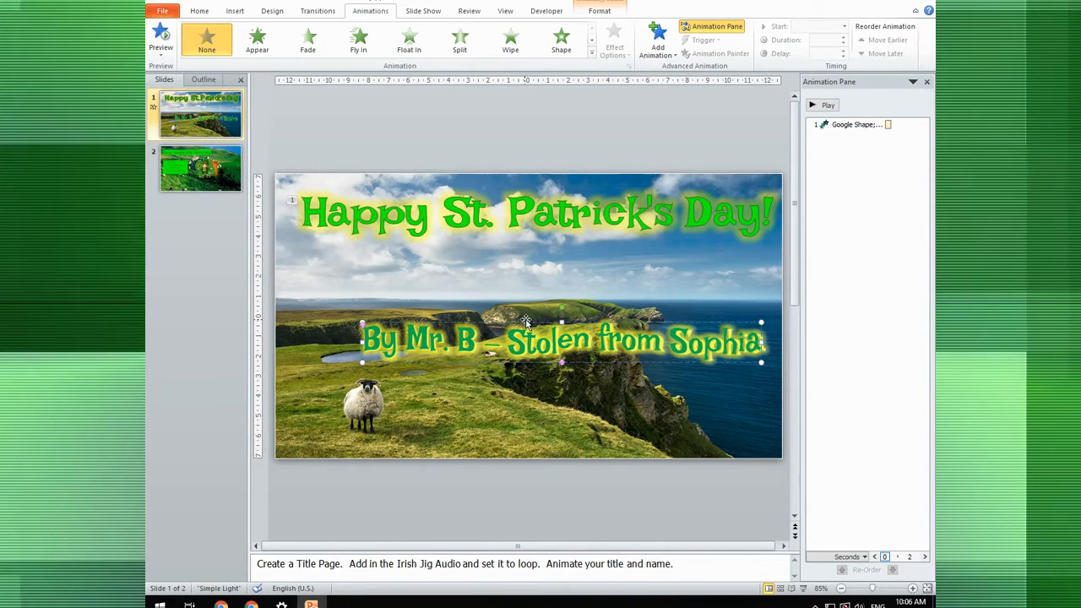
{"action": "left_click", "coordinate": [592, 54]}
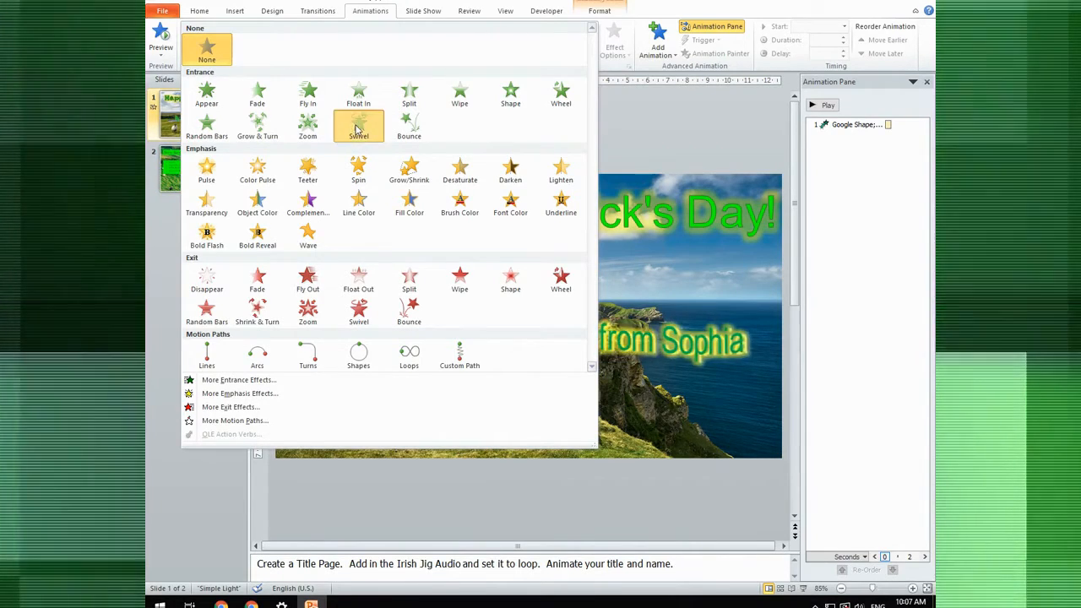
{"action": "left_click", "coordinate": [355, 126]}
{"action": "left_click", "coordinate": [631, 51]}
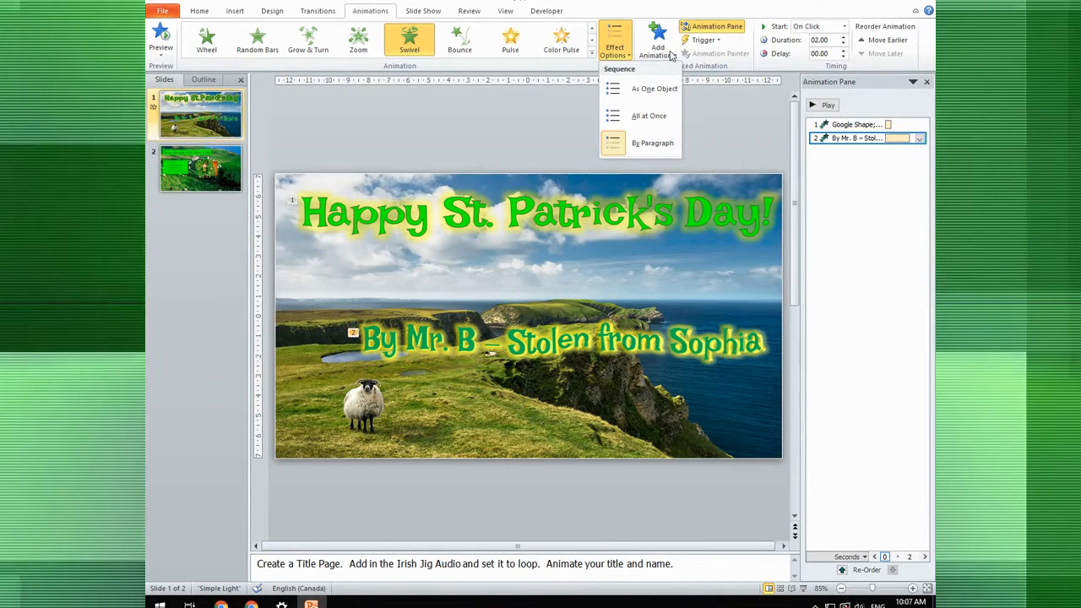
{"action": "left_click", "coordinate": [697, 5]}
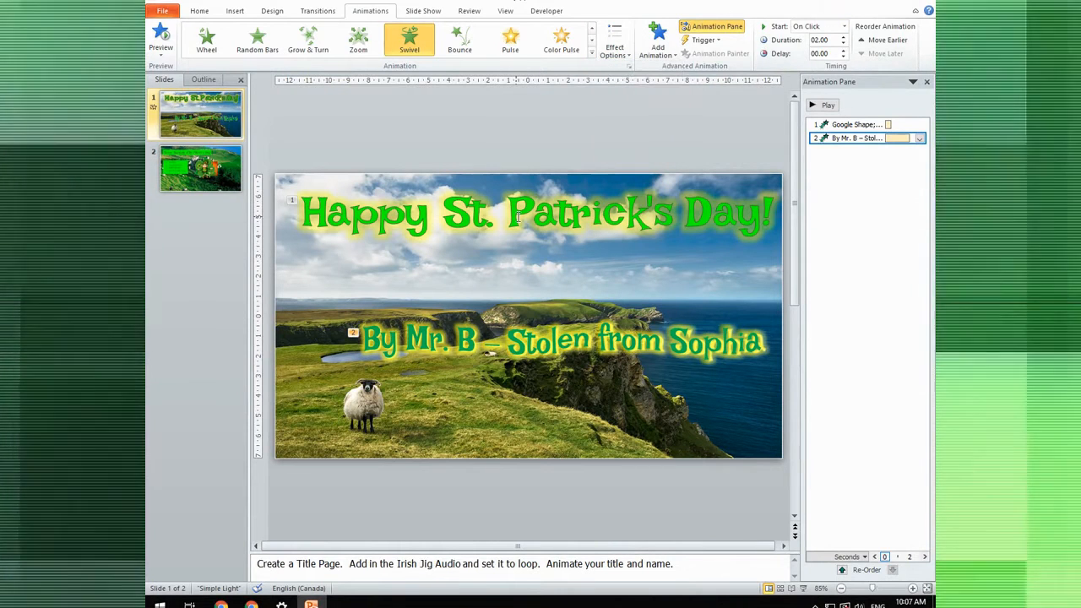
Set the animations of both the title and the author line on slide 1 to start After Previous
{"action": "left_click", "coordinate": [517, 217]}
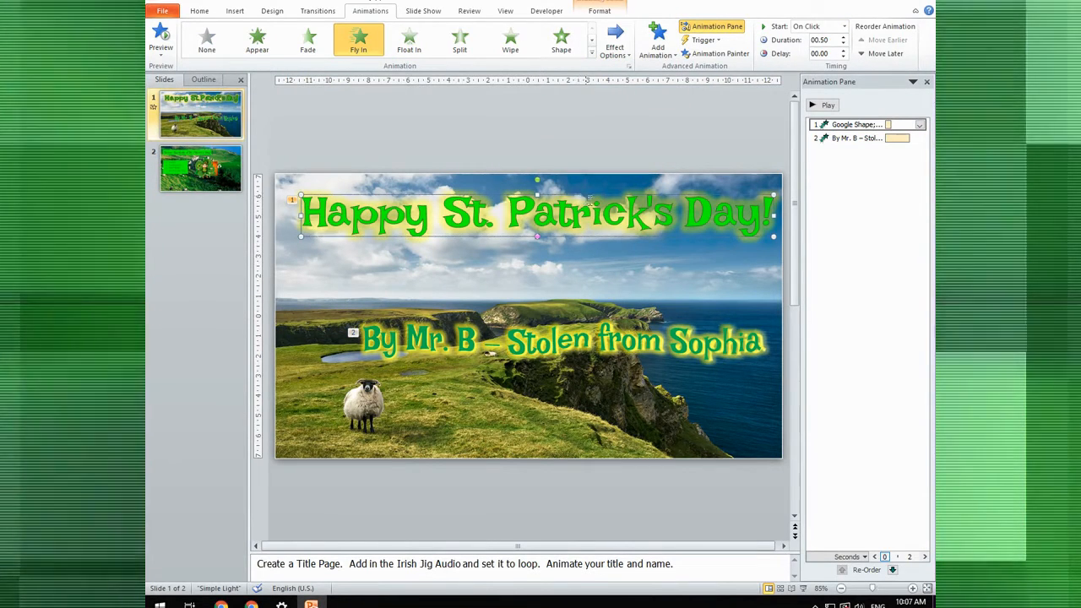
{"action": "left_click", "coordinate": [844, 26]}
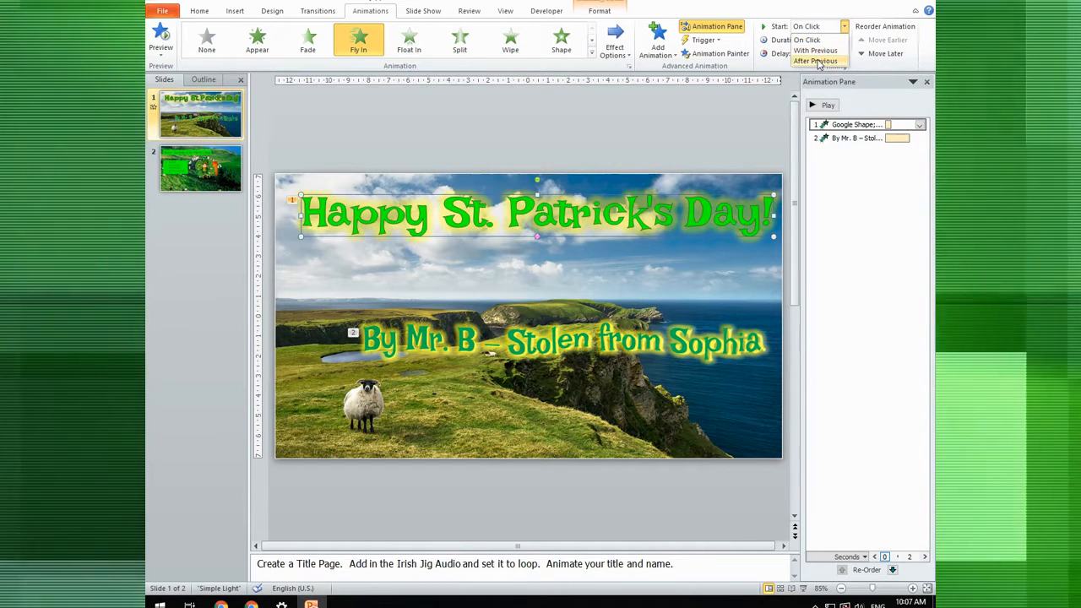
{"action": "left_click", "coordinate": [816, 61]}
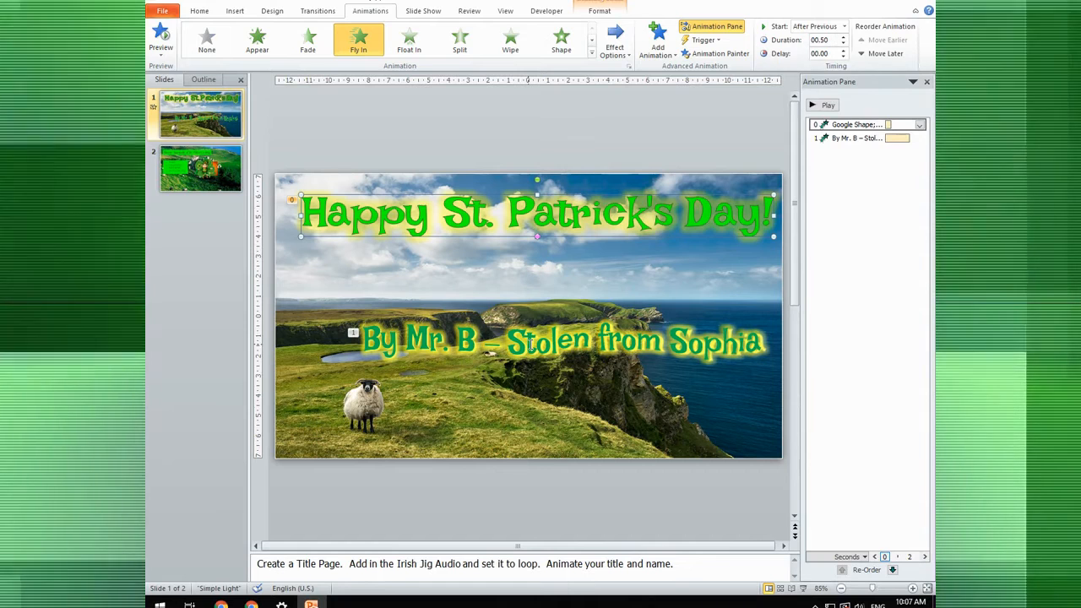
{"action": "left_click", "coordinate": [527, 342]}
{"action": "left_click", "coordinate": [843, 26]}
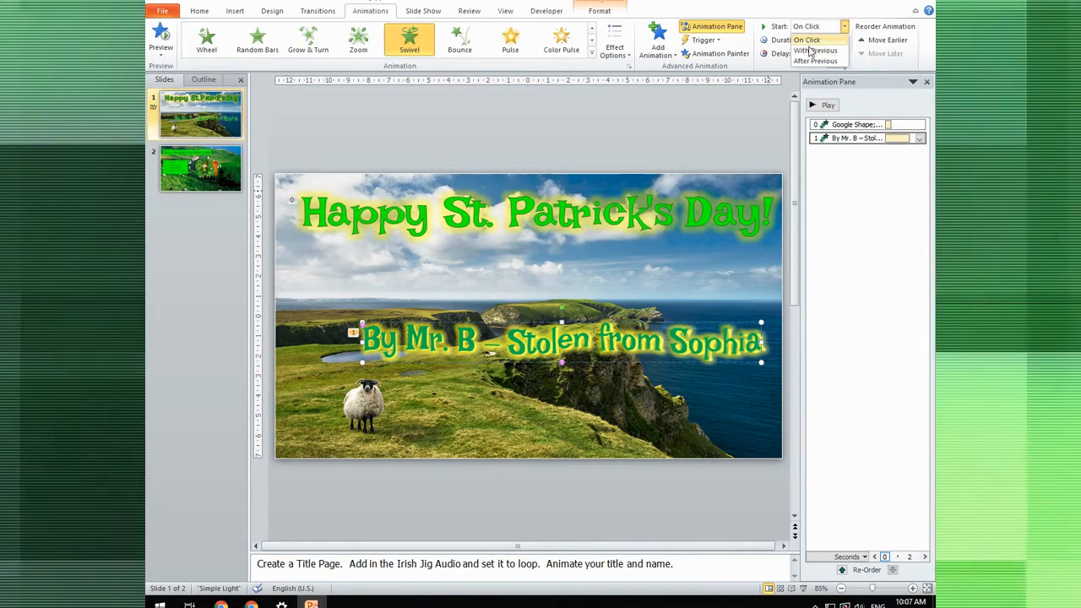
{"action": "left_click", "coordinate": [815, 60]}
{"action": "left_click", "coordinate": [556, 157]}
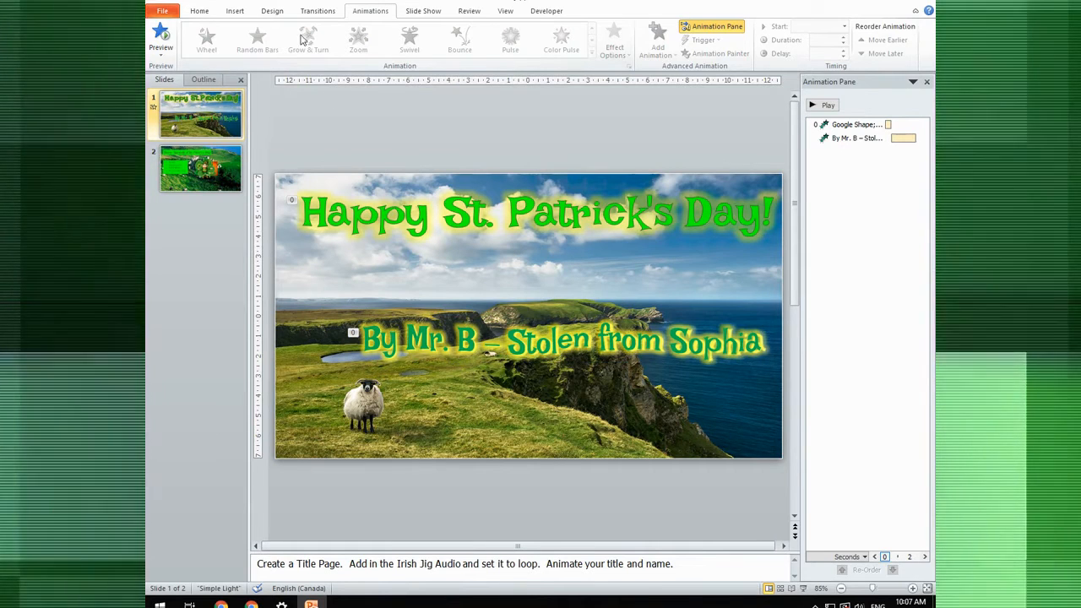
Insert the Irish jig WAV file from the Irish Sounds folder as audio on slide 1
{"action": "left_click", "coordinate": [240, 12]}
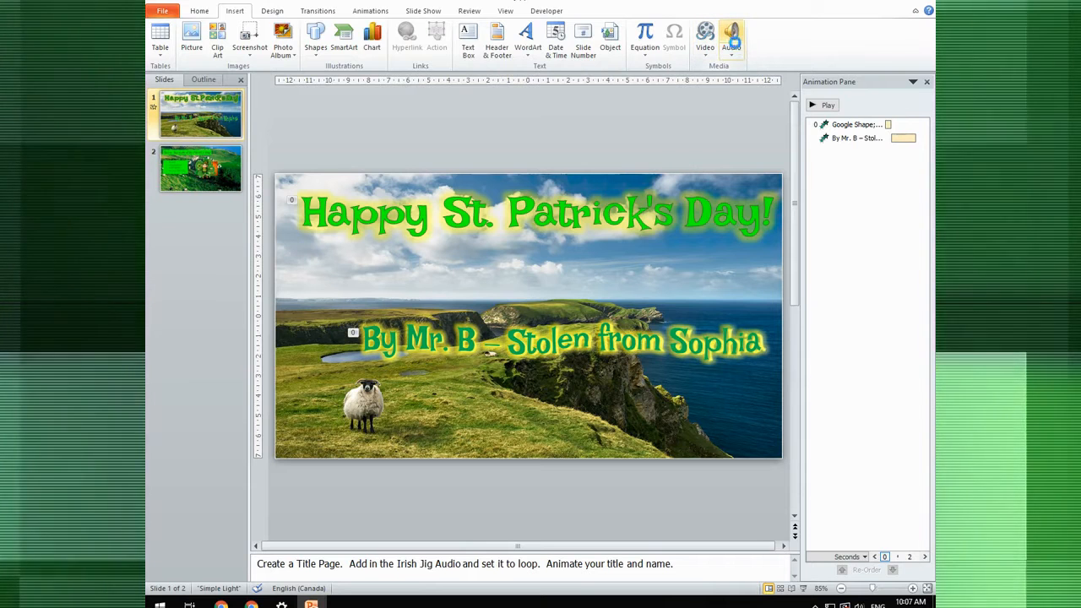
{"action": "left_click", "coordinate": [732, 38]}
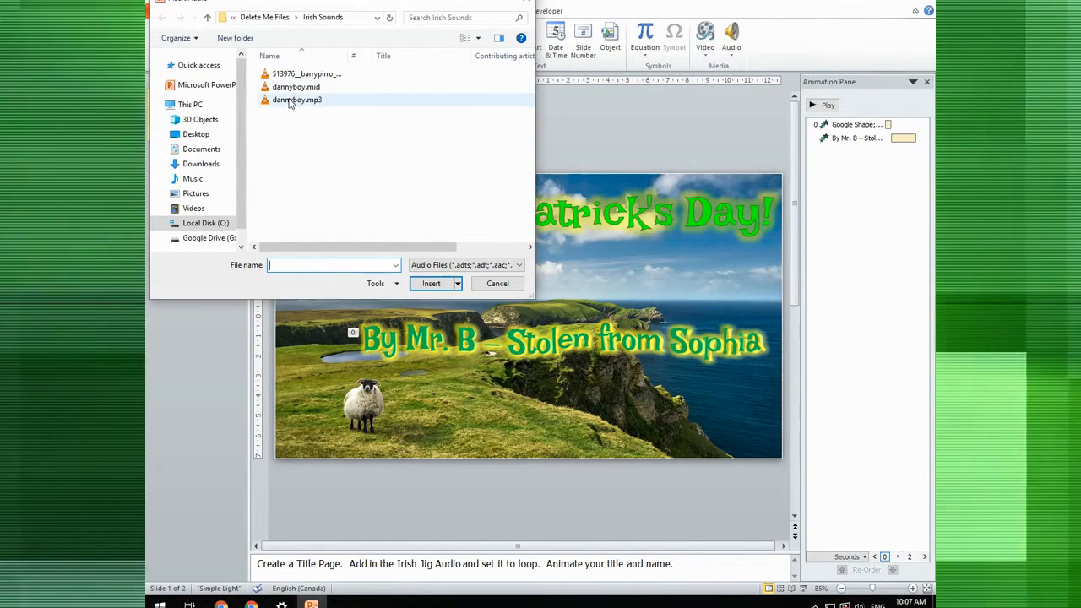
{"action": "left_click", "coordinate": [291, 101]}
{"action": "left_click", "coordinate": [301, 75]}
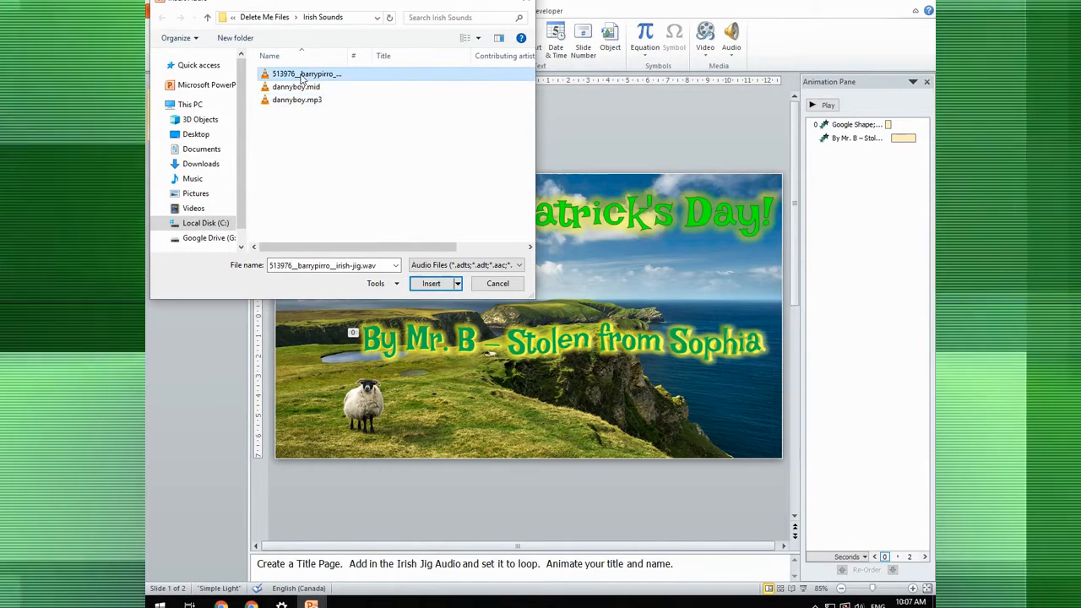
{"action": "left_click", "coordinate": [430, 283]}
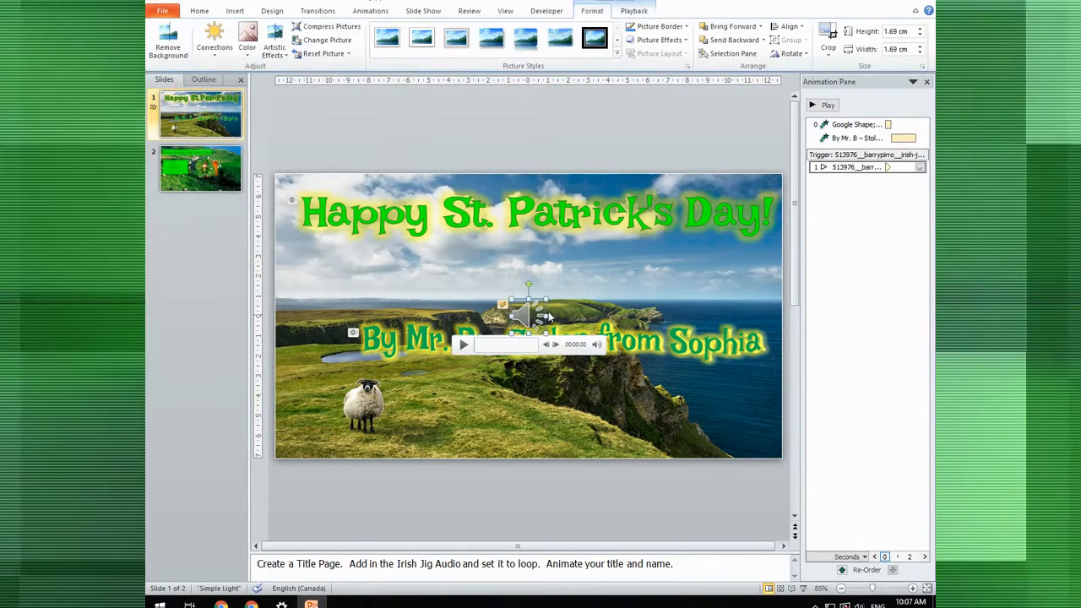
Move the audio icon below the title's start and set it to start Automatically, hide during the show and loop until stopped
{"action": "left_click_drag", "start_coordinate": [525, 312], "coordinate": [329, 277]}
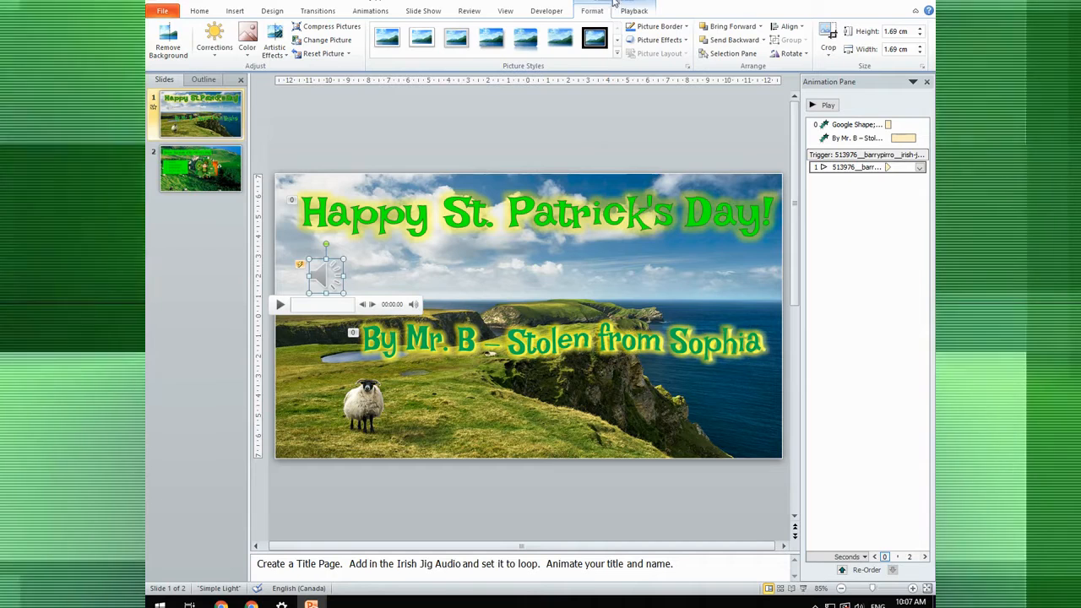
{"action": "left_click", "coordinate": [635, 12]}
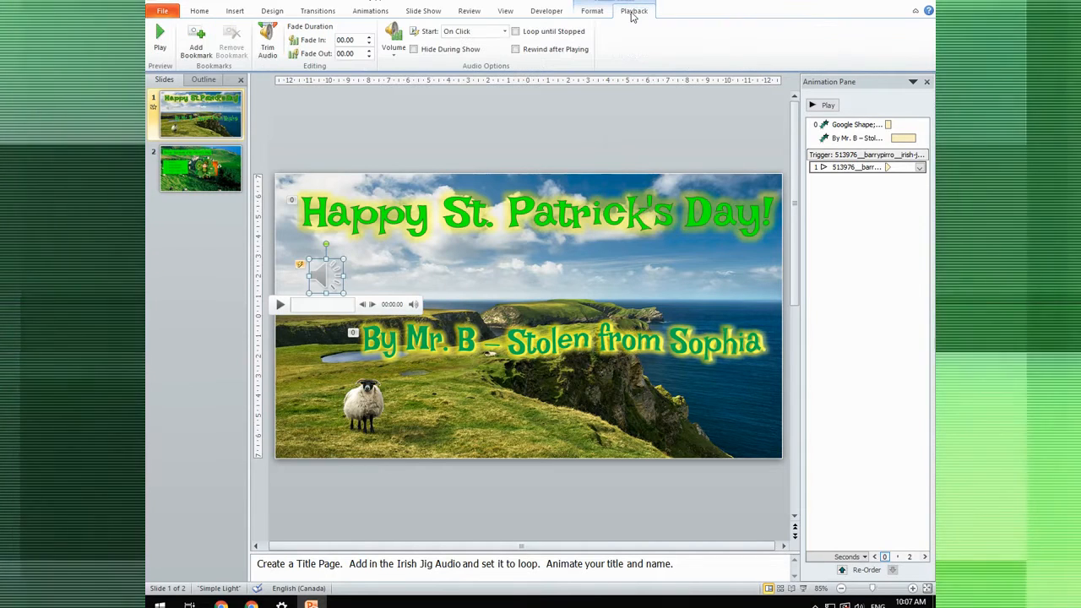
{"action": "left_click", "coordinate": [505, 32]}
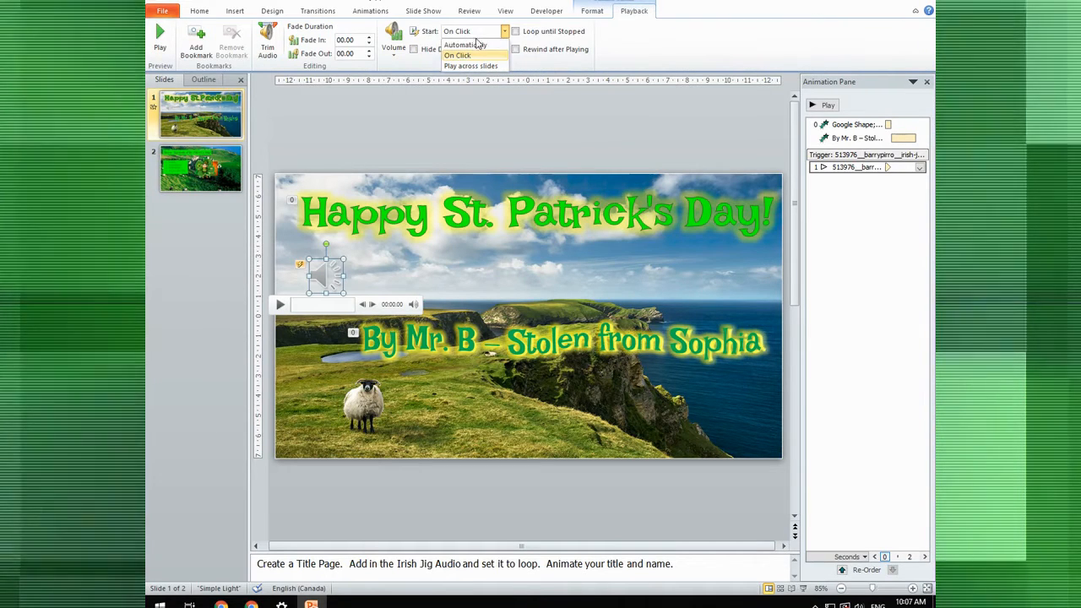
{"action": "left_click", "coordinate": [475, 45]}
{"action": "left_click", "coordinate": [415, 49]}
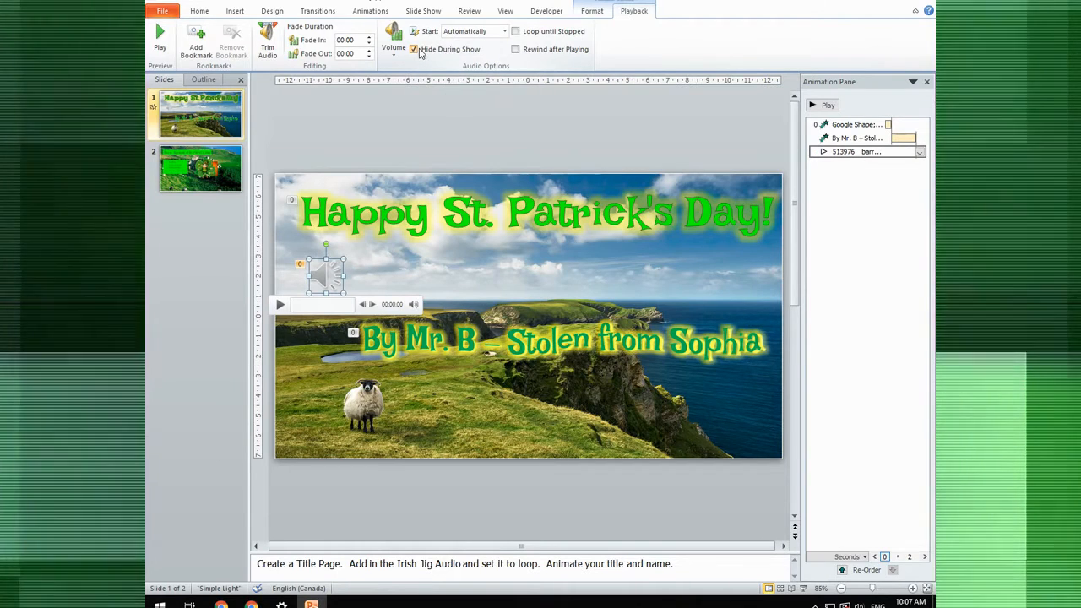
{"action": "left_click", "coordinate": [516, 32]}
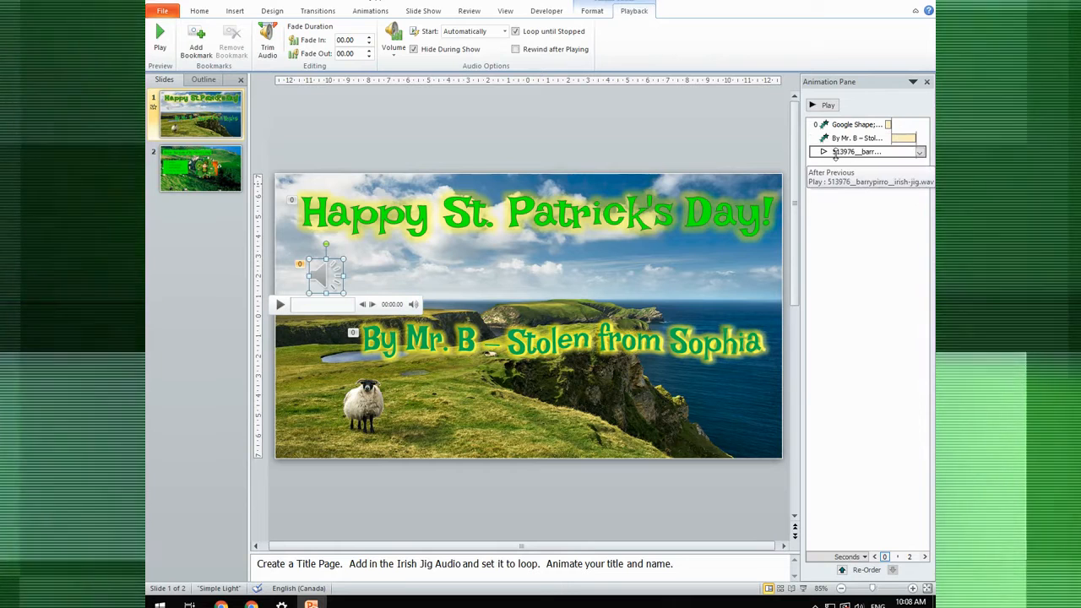
Move the Irish jig audio to the start of slide 1's animation order and keep its effect options set to stop after the current slide
{"action": "left_click_drag", "start_coordinate": [834, 154], "coordinate": [837, 124]}
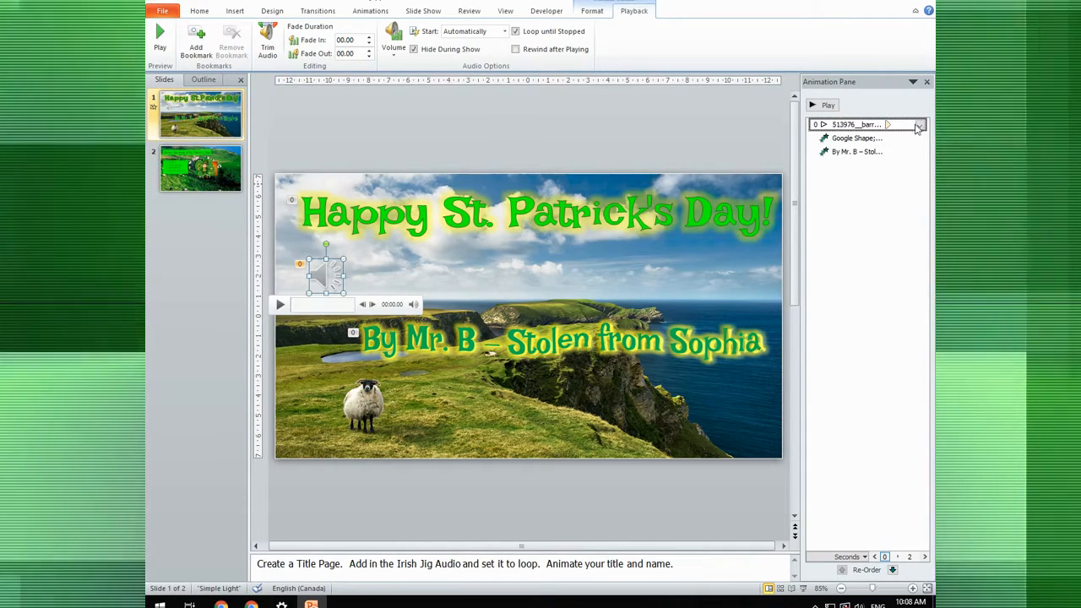
{"action": "left_click", "coordinate": [921, 125]}
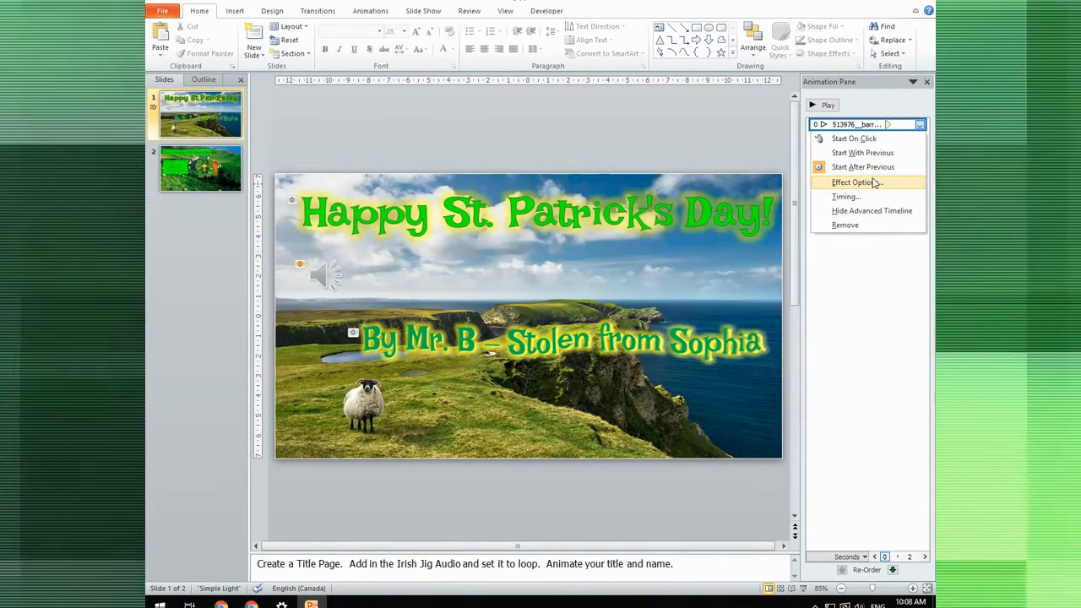
{"action": "left_click", "coordinate": [858, 182]}
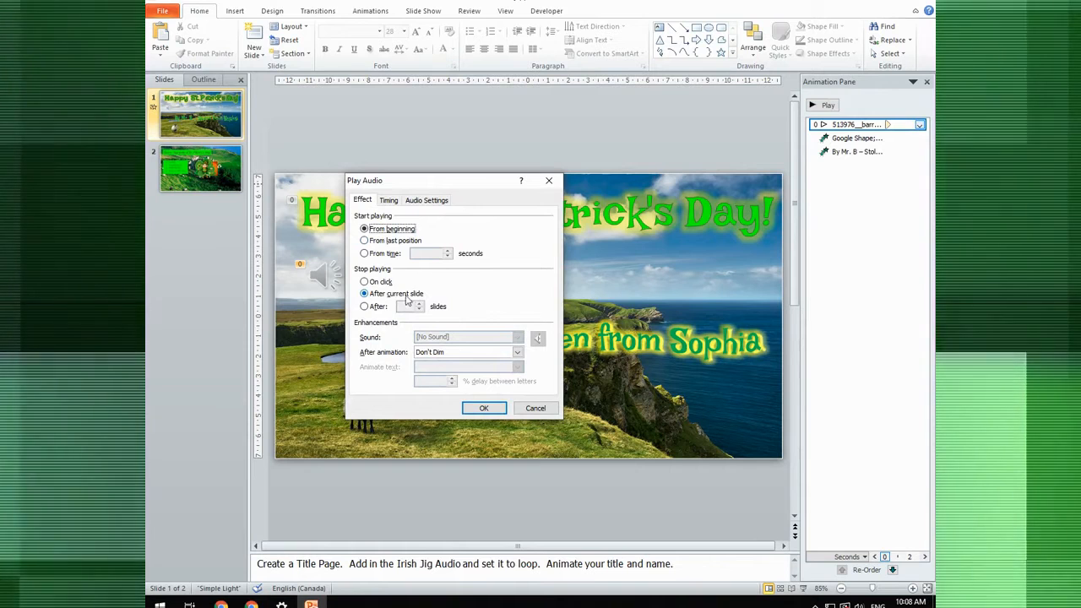
{"action": "left_click", "coordinate": [487, 409]}
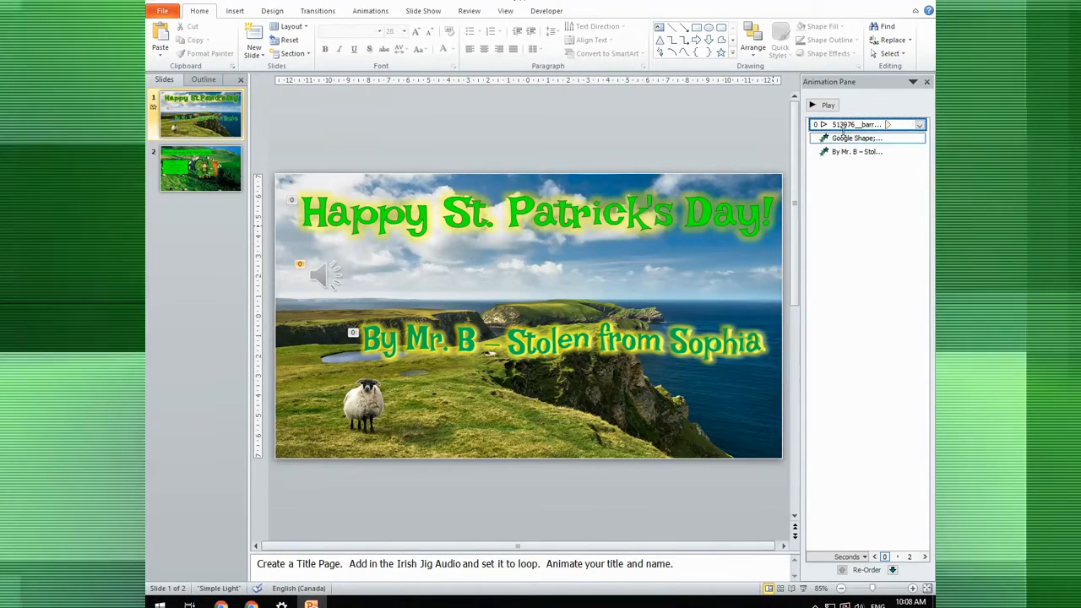
Set the title's Fly In animation to start With Previous with a delay of 1 second
{"action": "left_click", "coordinate": [361, 11]}
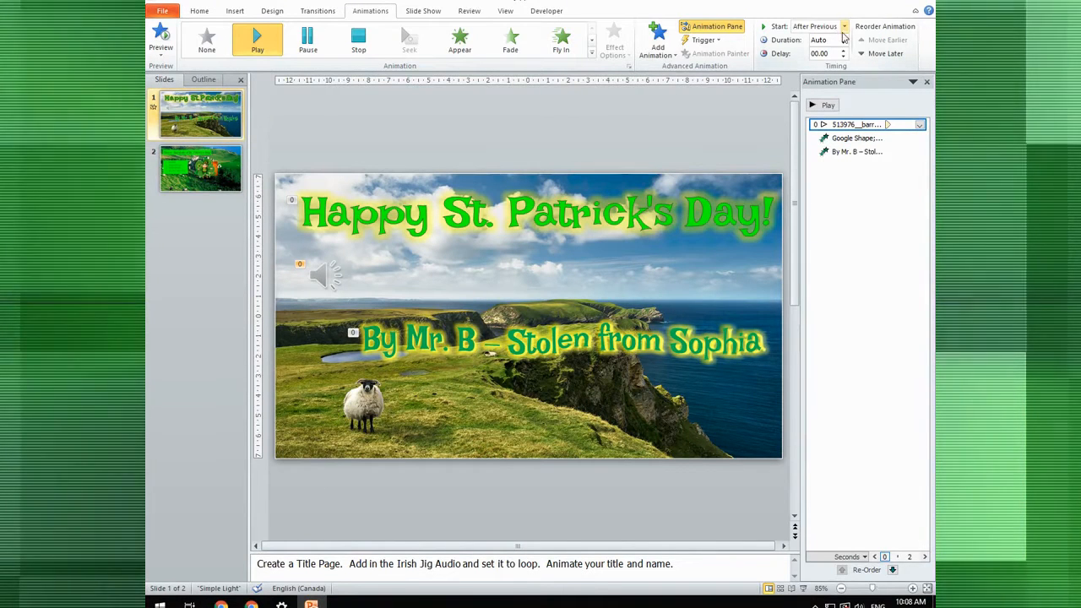
{"action": "left_click", "coordinate": [855, 139]}
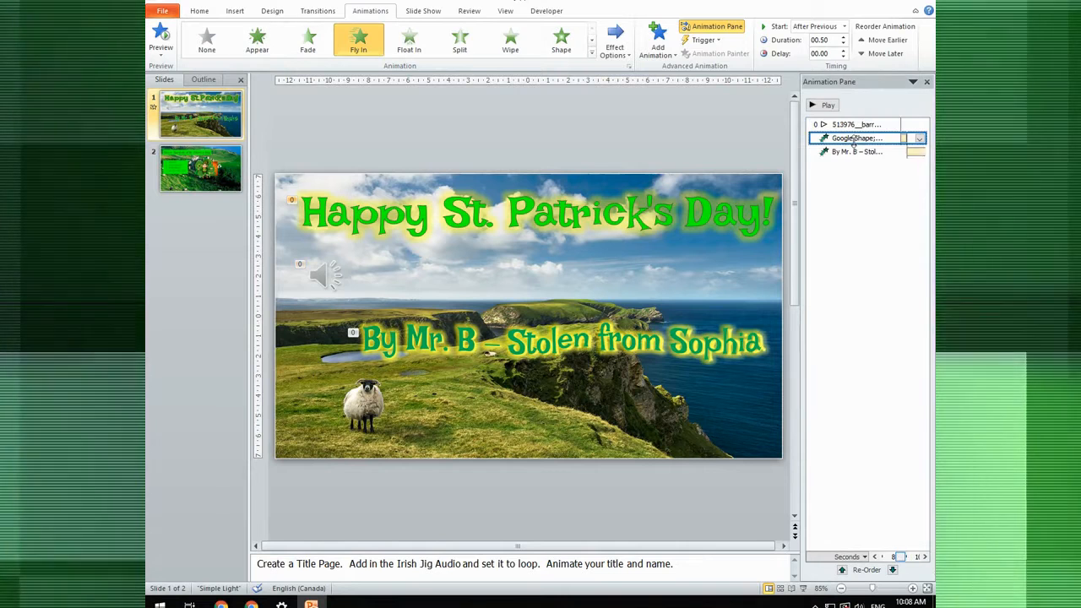
{"action": "left_click", "coordinate": [845, 27]}
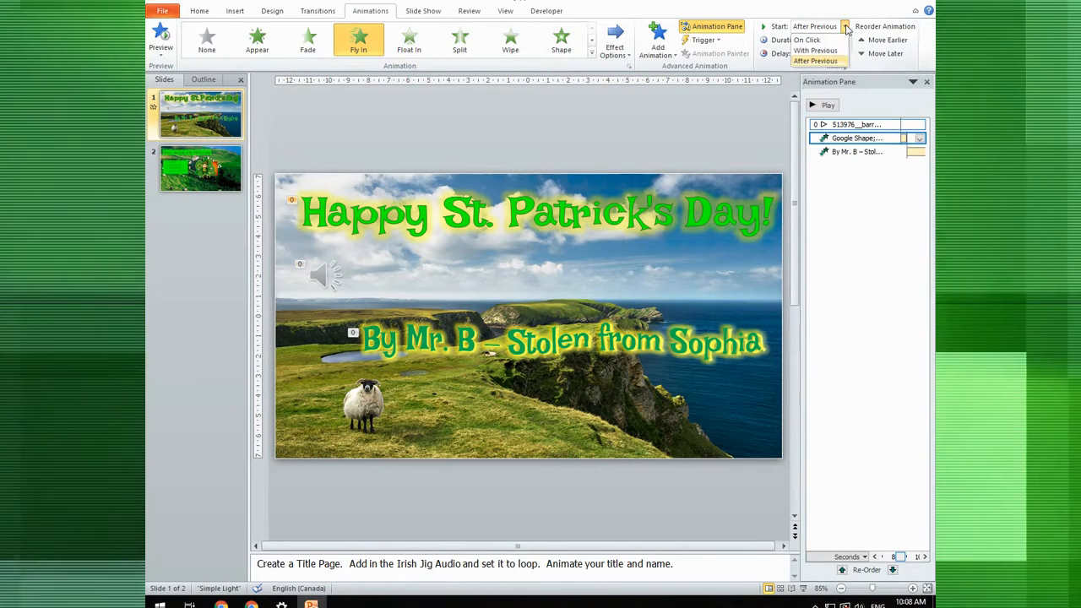
{"action": "left_click", "coordinate": [820, 52]}
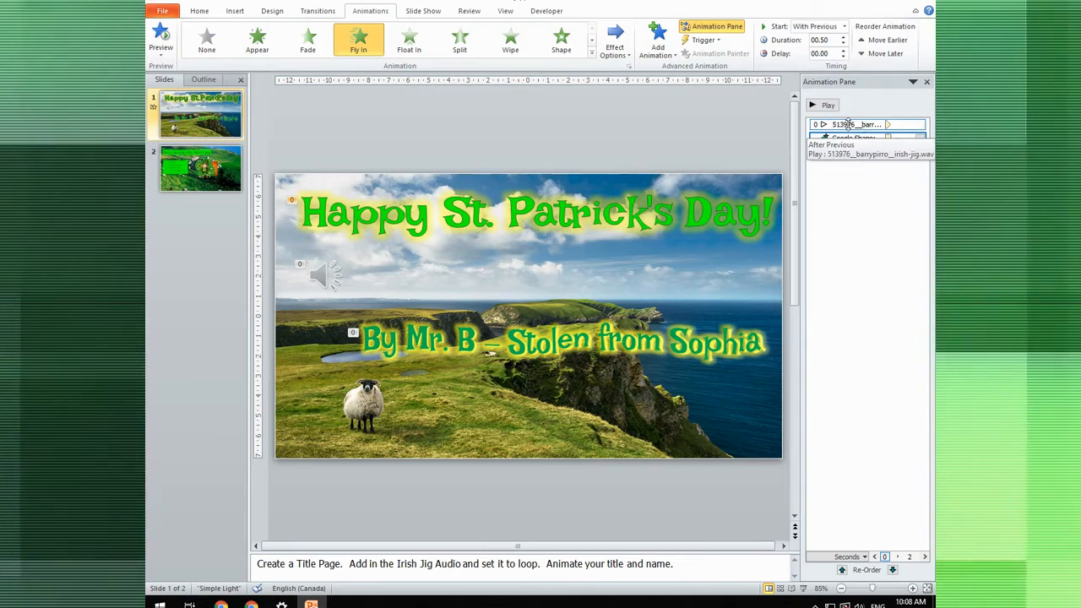
{"action": "left_click", "coordinate": [862, 139]}
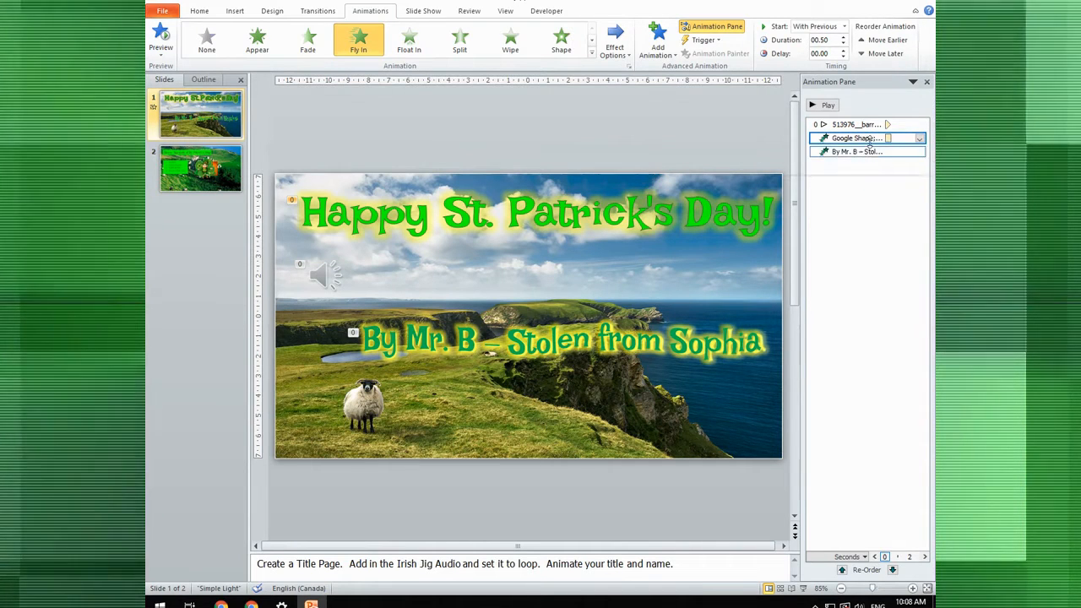
{"action": "left_click", "coordinate": [832, 52]}
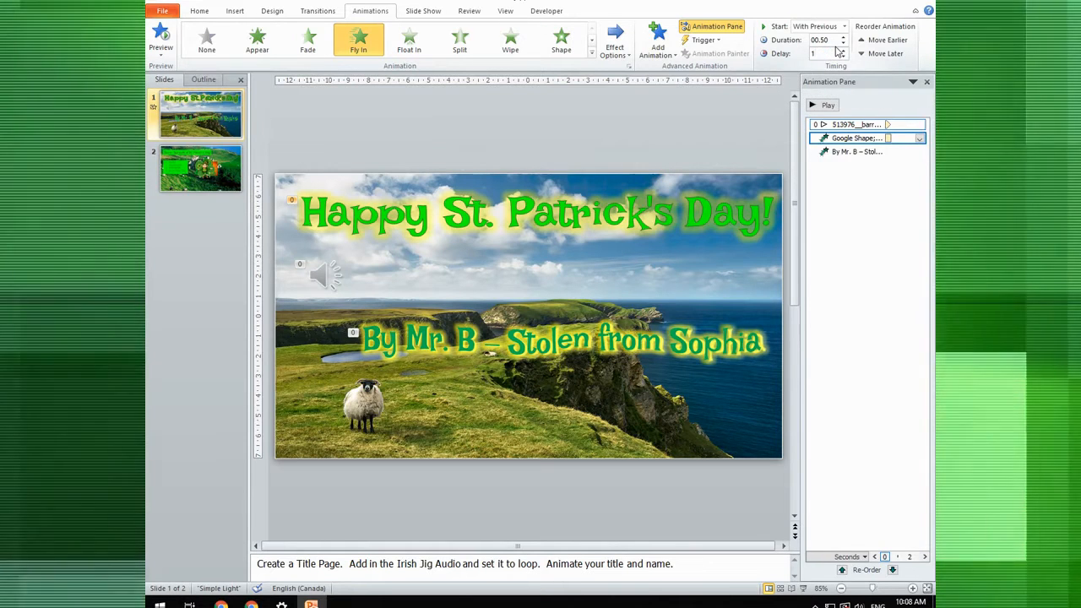
Set the author line's Swivel animation to start With Previous with a 2-second delay, and preview slide 1's animations
{"action": "left_click", "coordinate": [857, 152]}
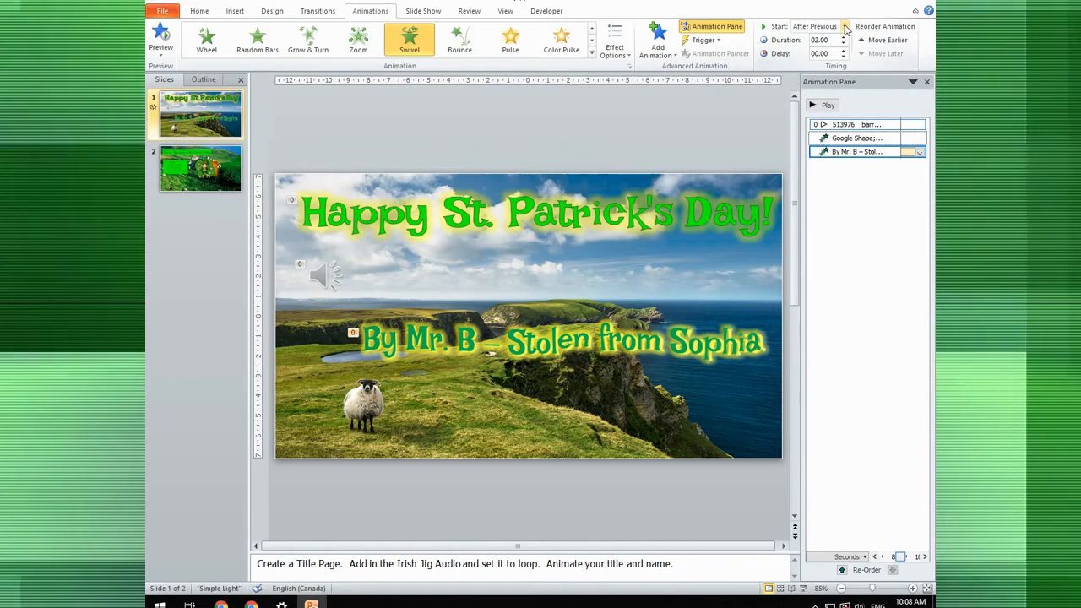
{"action": "left_click", "coordinate": [845, 28]}
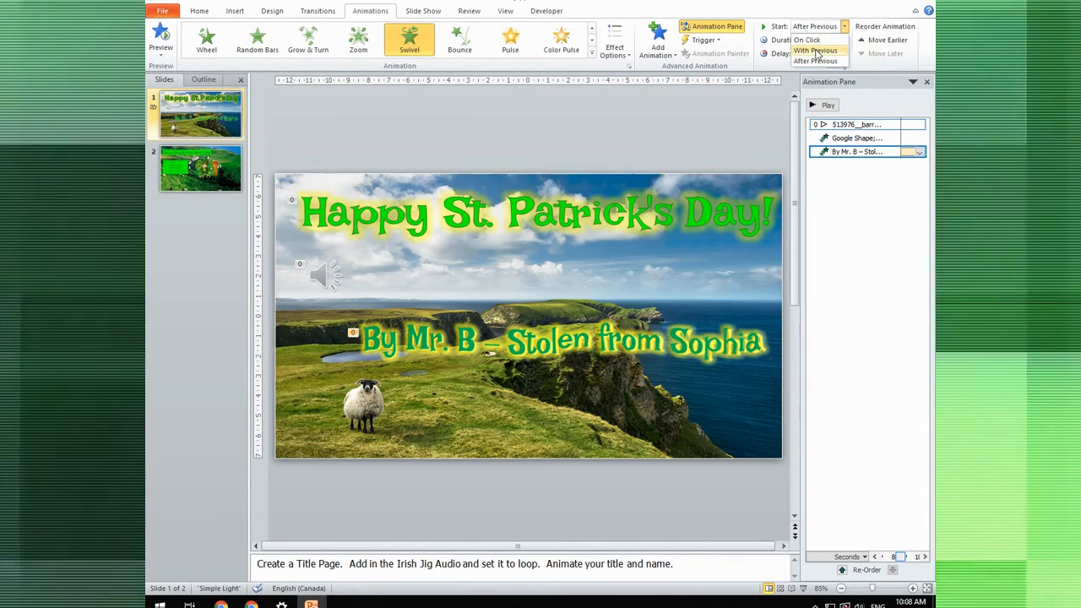
{"action": "left_click", "coordinate": [815, 49]}
{"action": "left_click", "coordinate": [830, 54]}
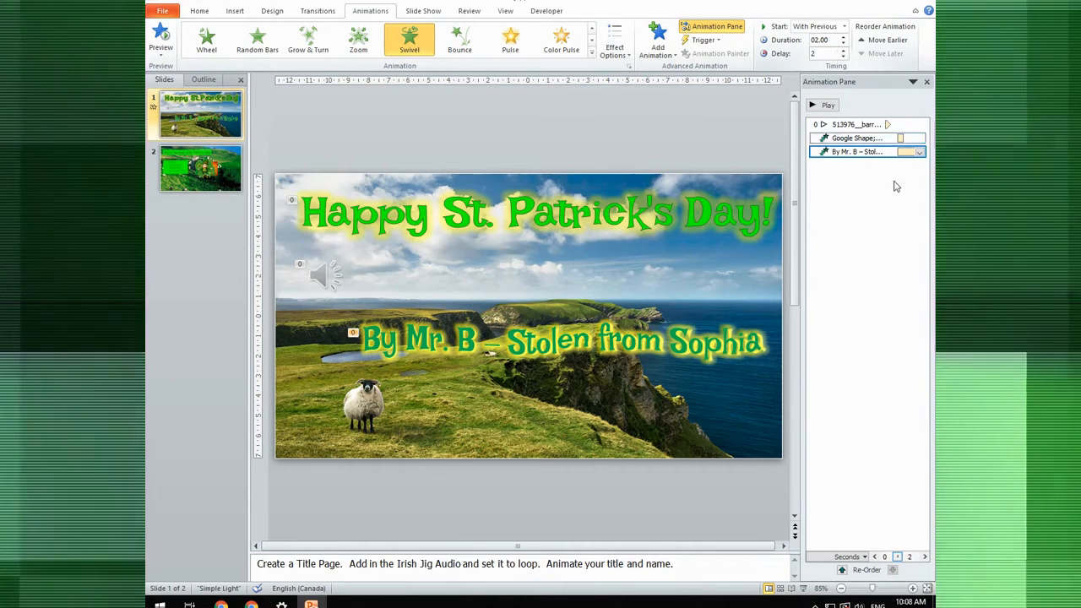
{"action": "left_click", "coordinate": [816, 106]}
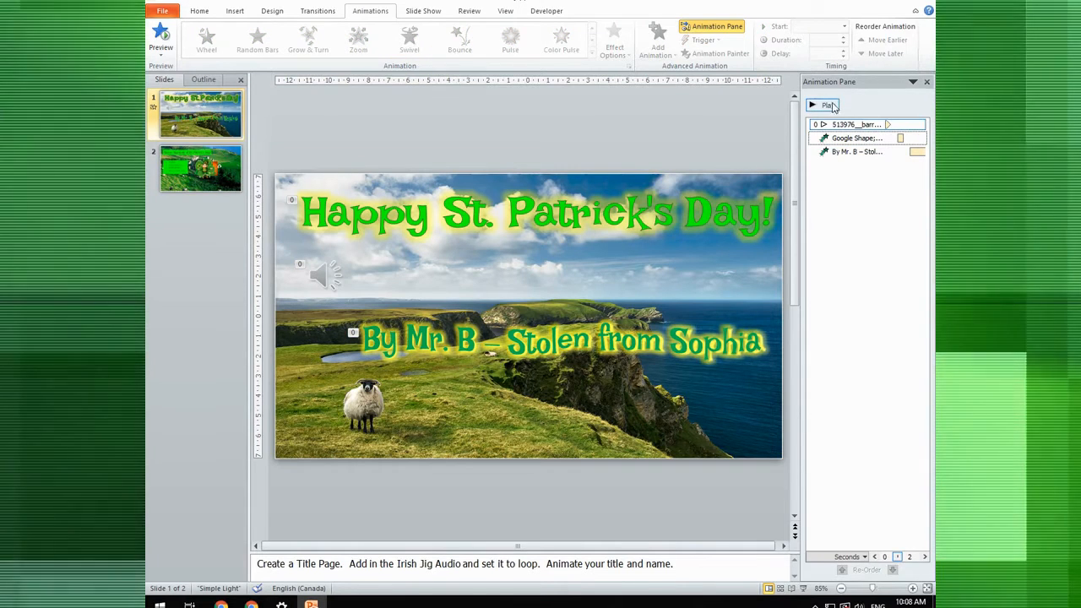
{"action": "left_click", "coordinate": [828, 107]}
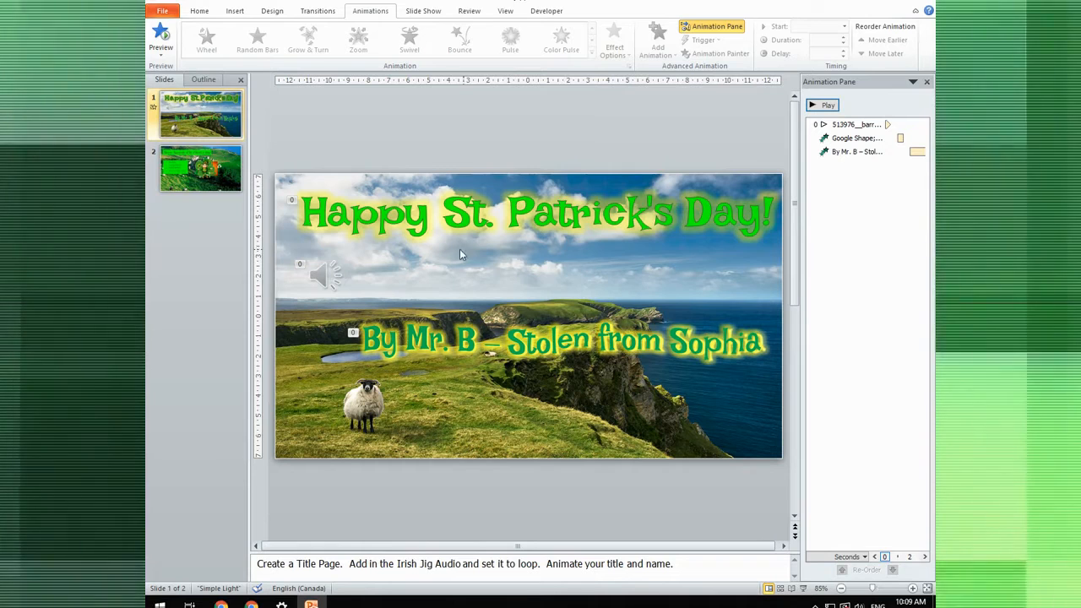
Go to slide 2 and check its title and bullet list for animations
{"action": "left_click", "coordinate": [206, 187]}
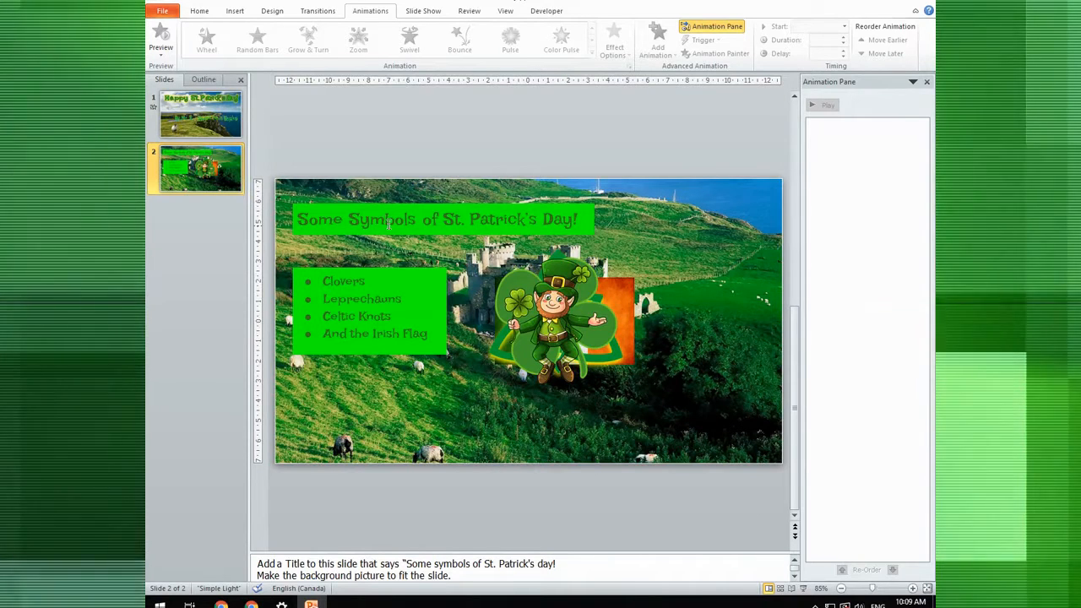
{"action": "left_click", "coordinate": [370, 302]}
{"action": "left_click", "coordinate": [375, 221]}
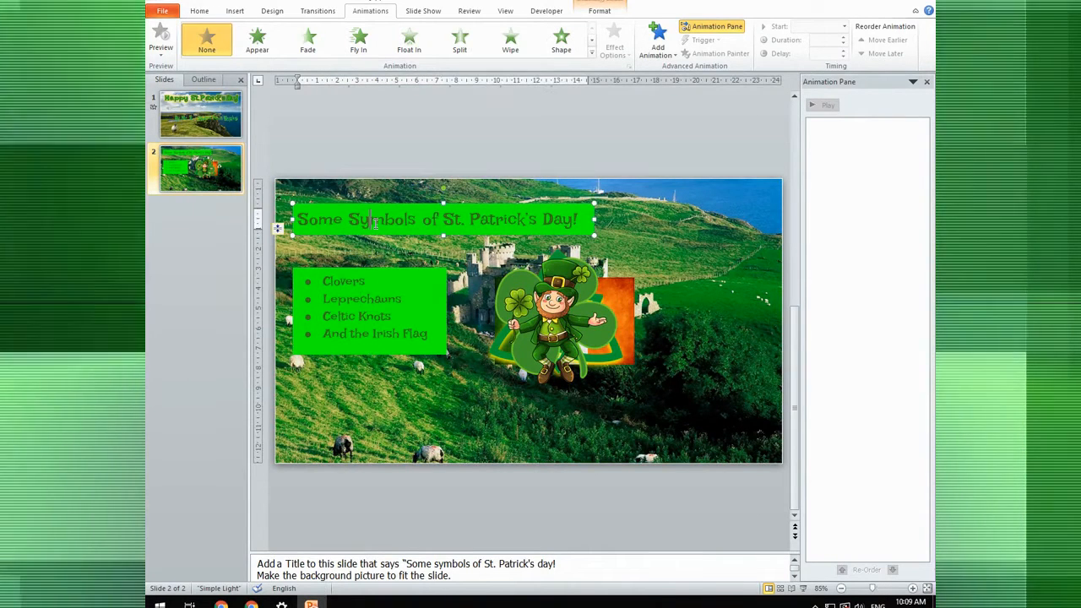
{"action": "left_click", "coordinate": [431, 157]}
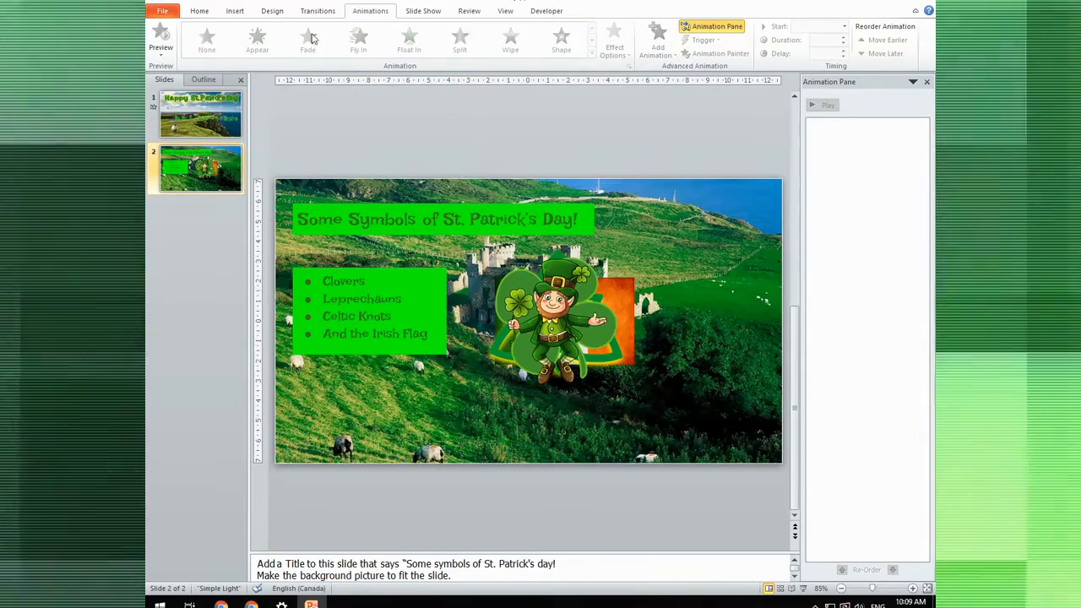
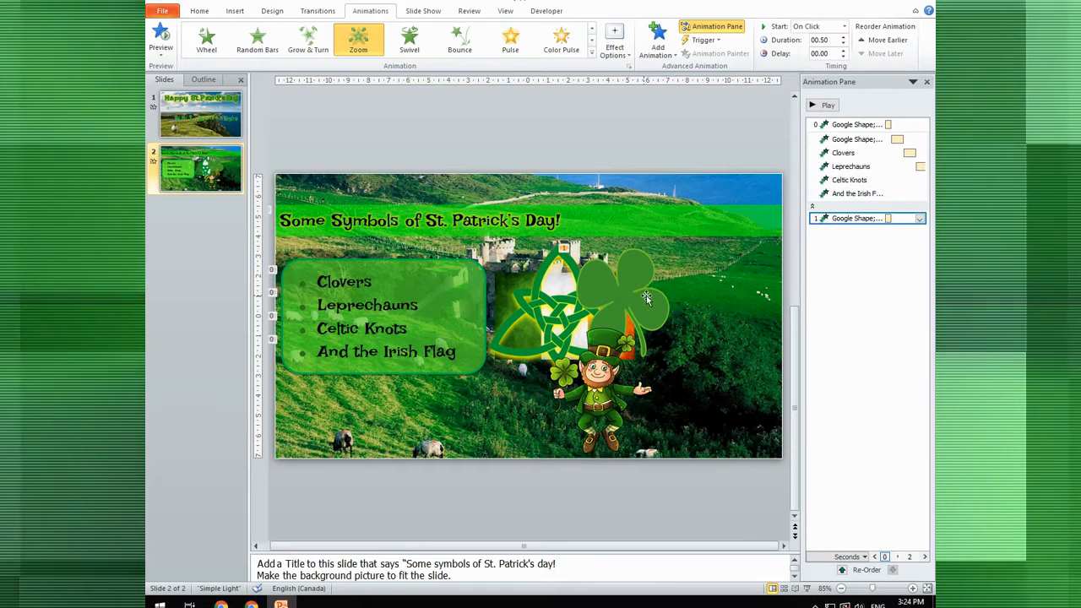
Add a Spin emphasis animation to the clover on slide 2, with Two Spins and a start of After Previous
{"action": "left_click", "coordinate": [658, 41]}
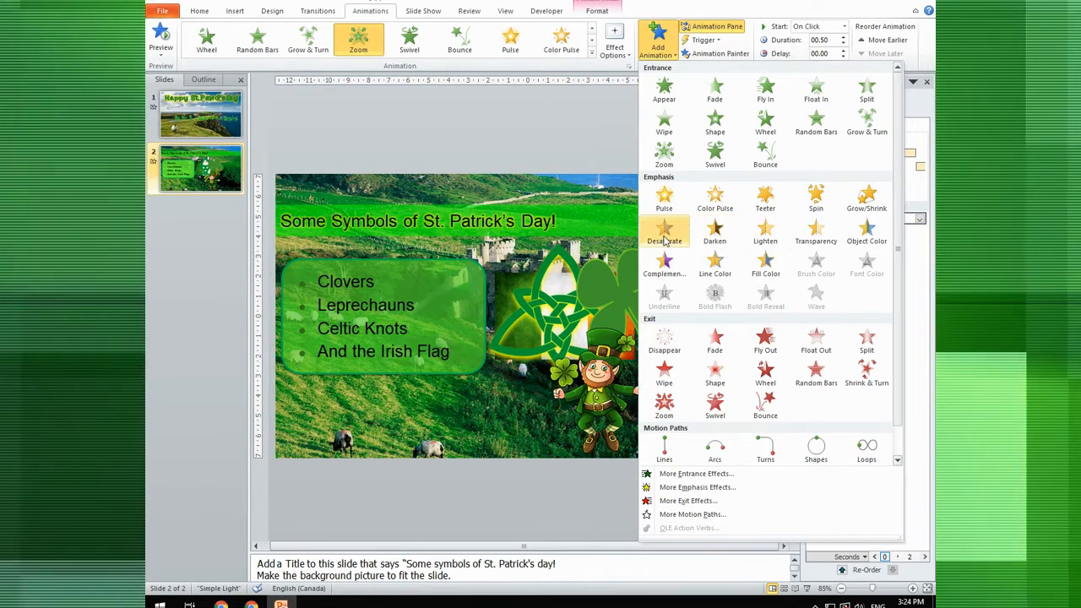
{"action": "left_click", "coordinate": [815, 198]}
{"action": "left_click", "coordinate": [613, 43]}
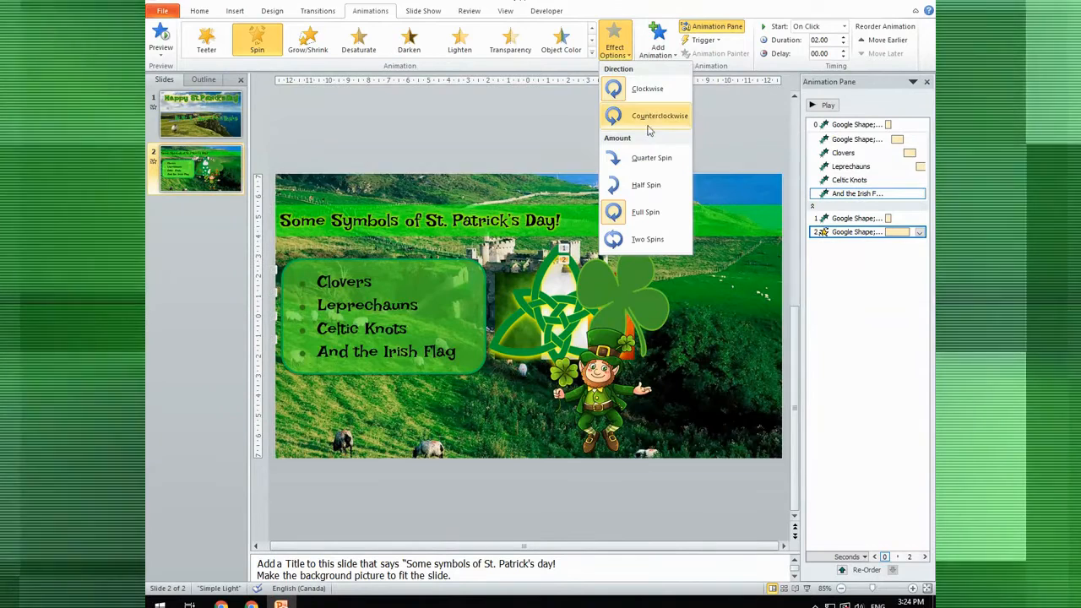
{"action": "left_click", "coordinate": [643, 239]}
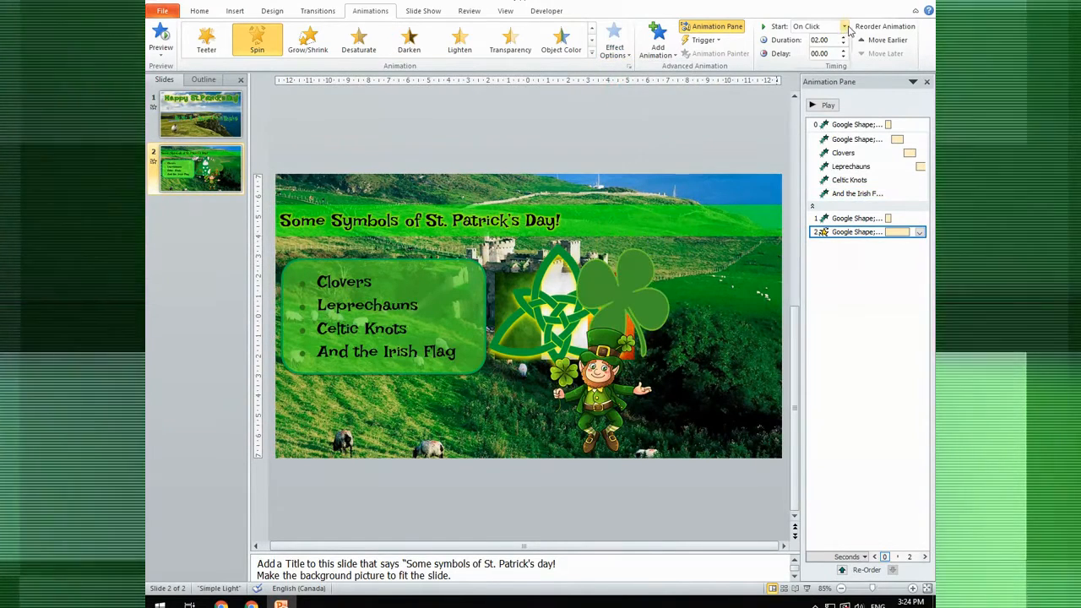
{"action": "left_click", "coordinate": [843, 26]}
{"action": "left_click", "coordinate": [816, 65]}
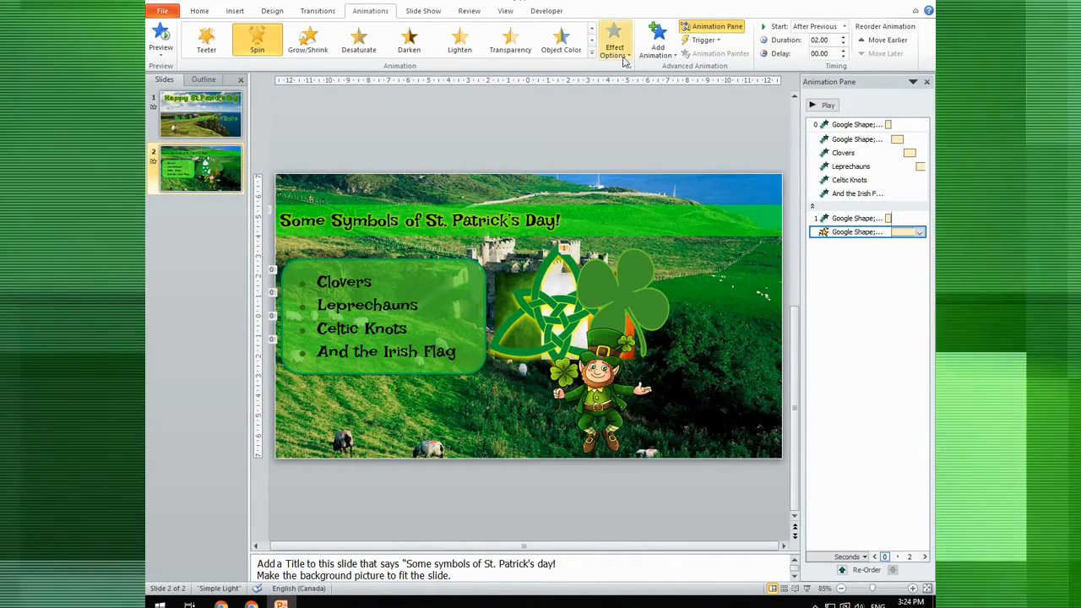
Add a Bounce exit animation to the clover on slide 2
{"action": "left_click", "coordinate": [641, 276]}
{"action": "left_click", "coordinate": [659, 42]}
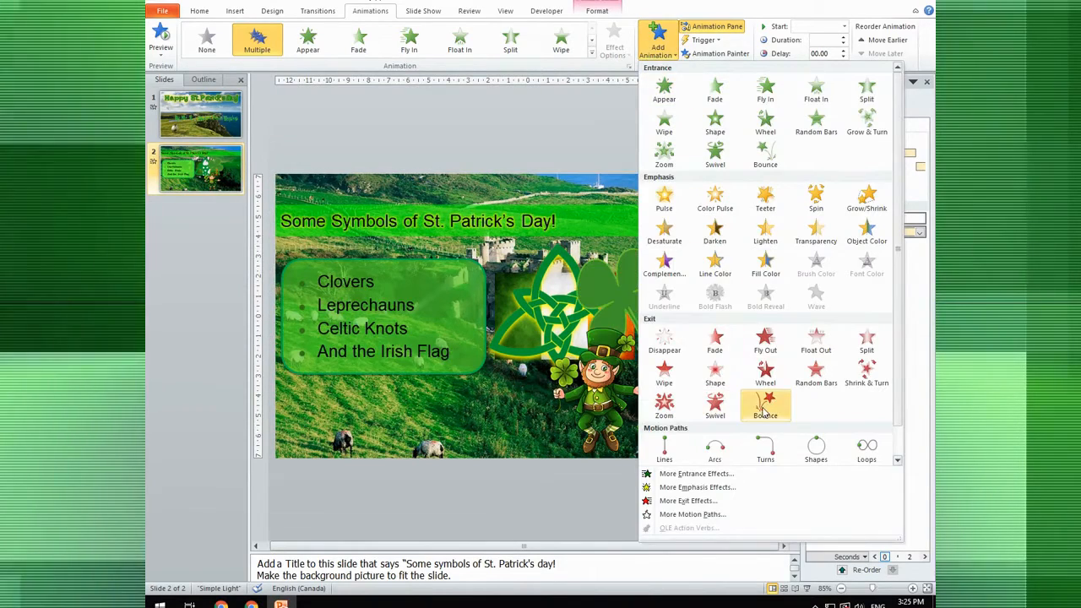
{"action": "left_click", "coordinate": [765, 404]}
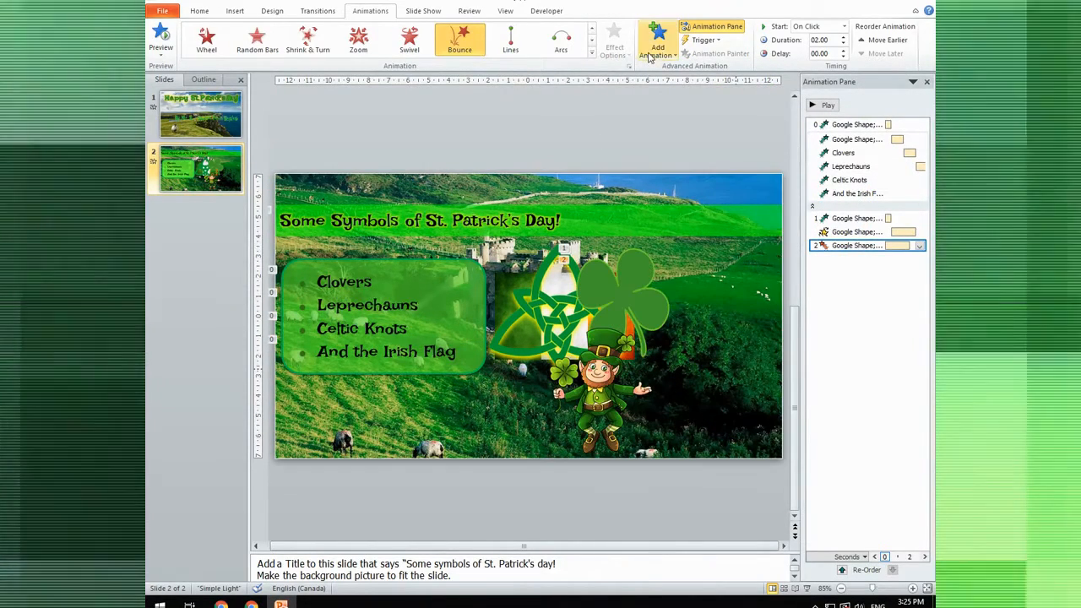
{"action": "left_click", "coordinate": [635, 302]}
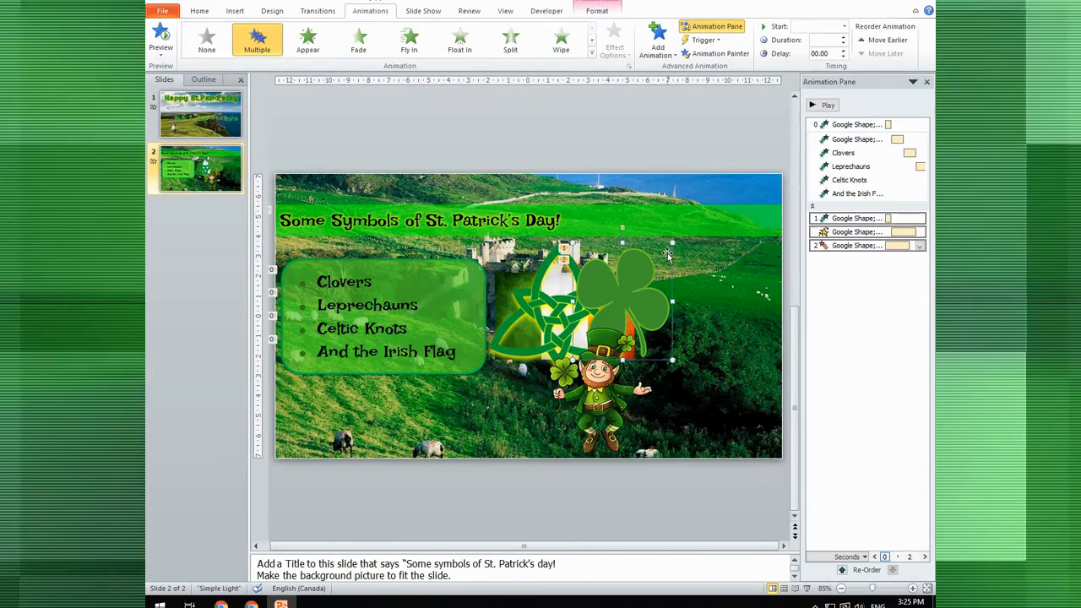
{"action": "left_click", "coordinate": [844, 249]}
{"action": "left_click", "coordinate": [667, 54]}
{"action": "left_click", "coordinate": [664, 153]}
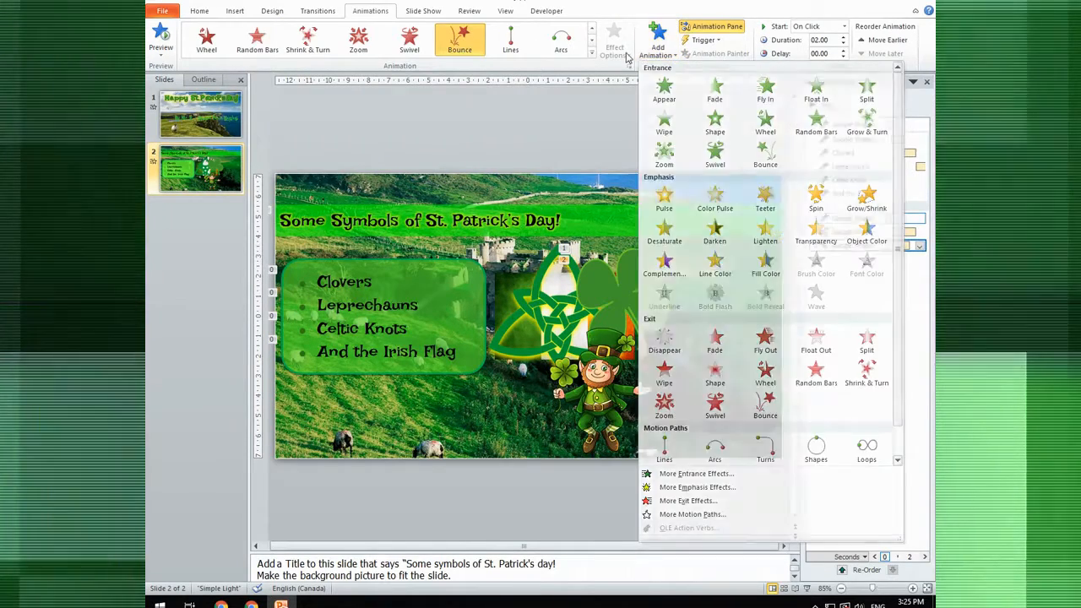
Move the clover's three animations directly after the "Clovers" bullet in slide 2's animation order
{"action": "left_click", "coordinate": [836, 219], "text": "shift"}
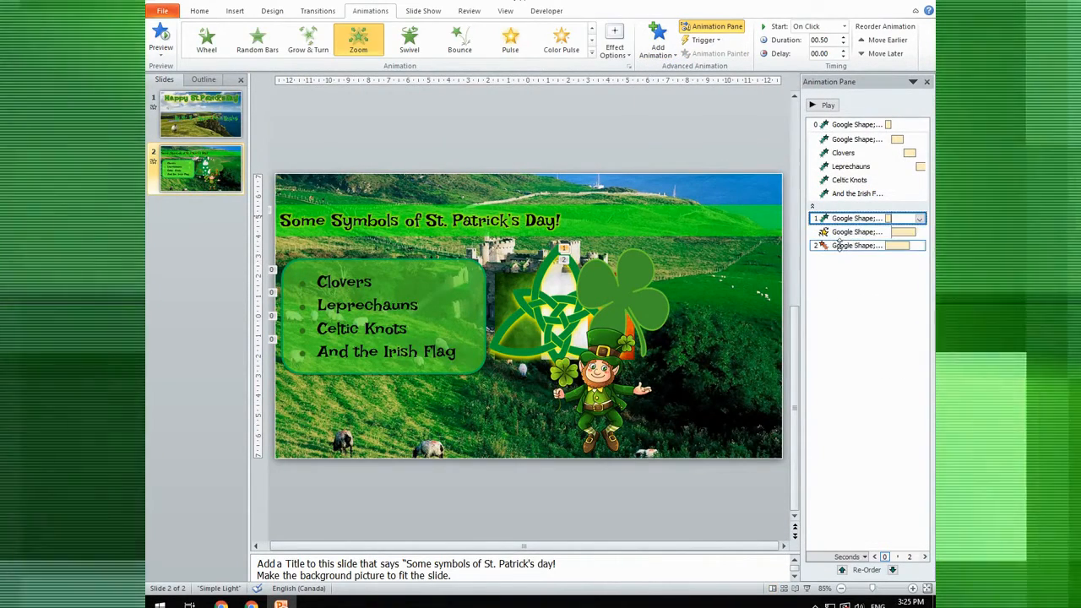
{"action": "left_click_drag", "start_coordinate": [838, 218], "coordinate": [879, 158]}
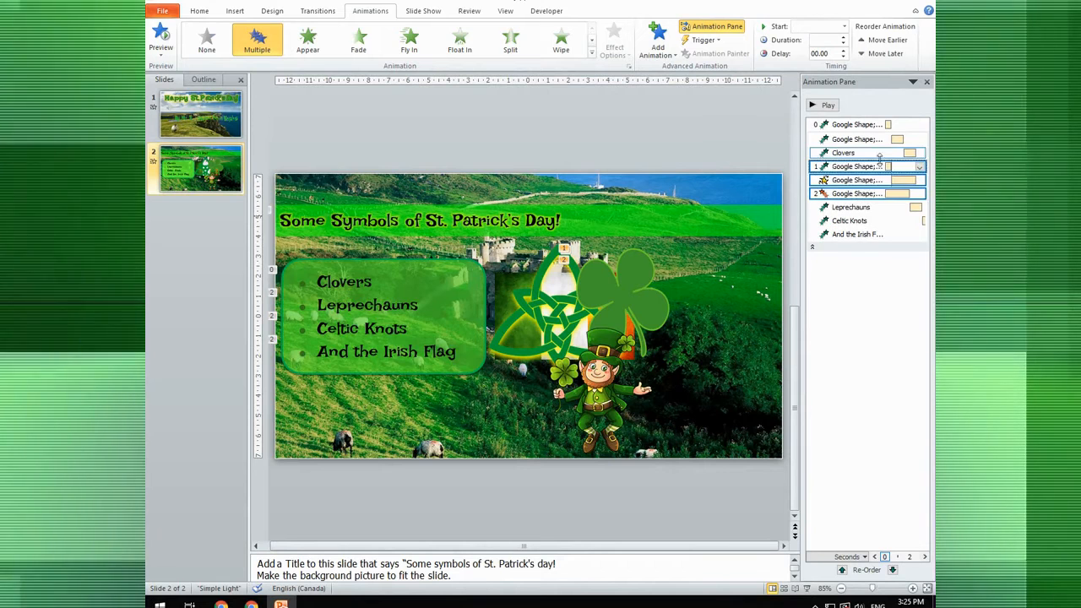
Set the clover's Zoom entrance to start With Previous and its Bounce exit After Previous, and preview the animations
{"action": "left_click", "coordinate": [853, 166]}
{"action": "left_click", "coordinate": [829, 28]}
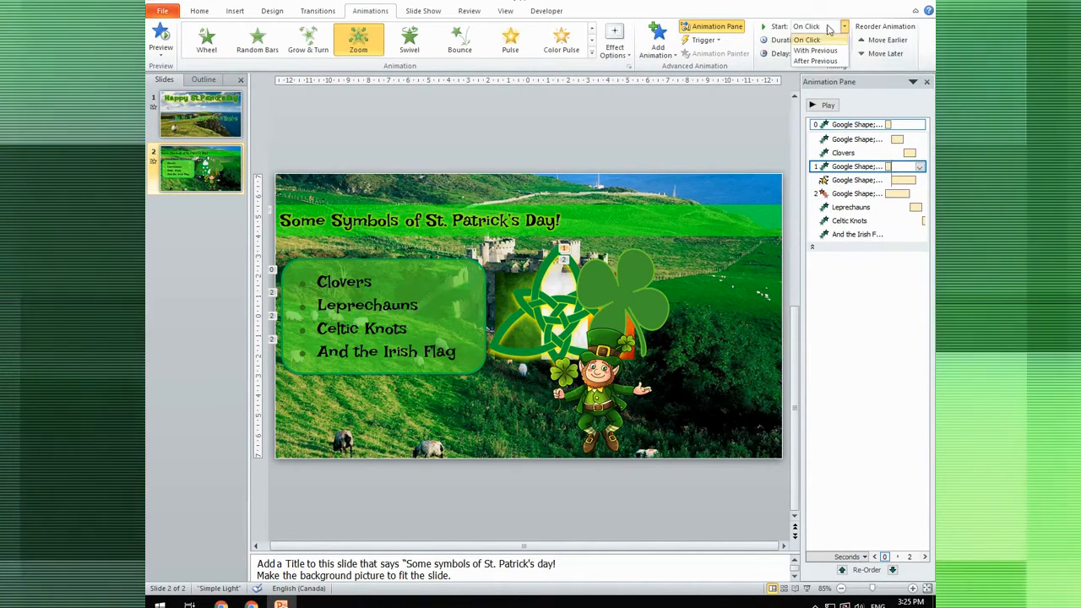
{"action": "left_click", "coordinate": [816, 50]}
{"action": "left_click", "coordinate": [850, 181]}
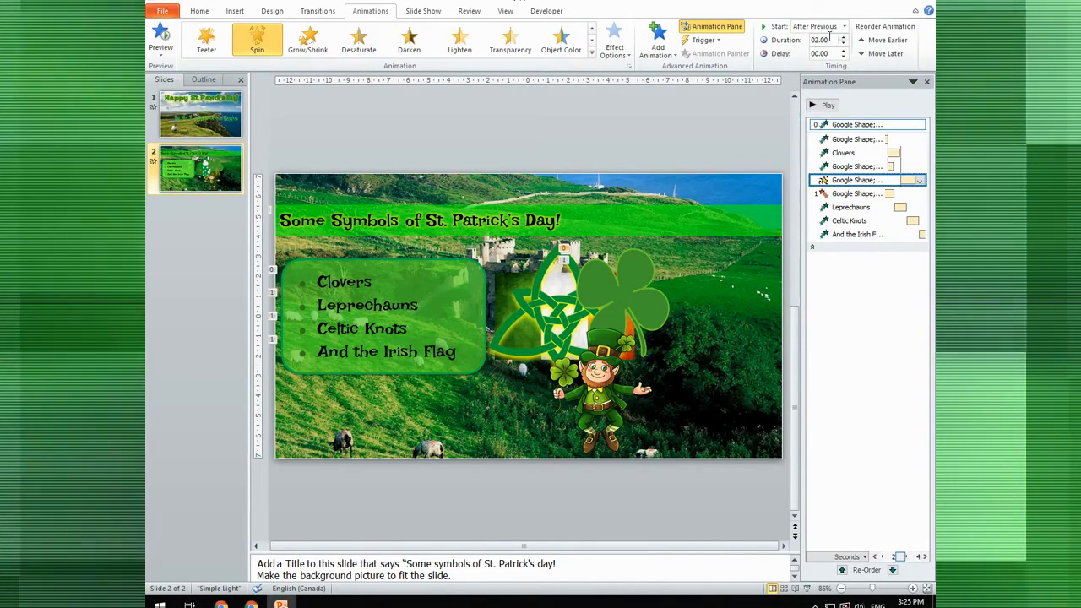
{"action": "left_click", "coordinate": [856, 193]}
{"action": "left_click", "coordinate": [844, 26]}
{"action": "left_click", "coordinate": [815, 64]}
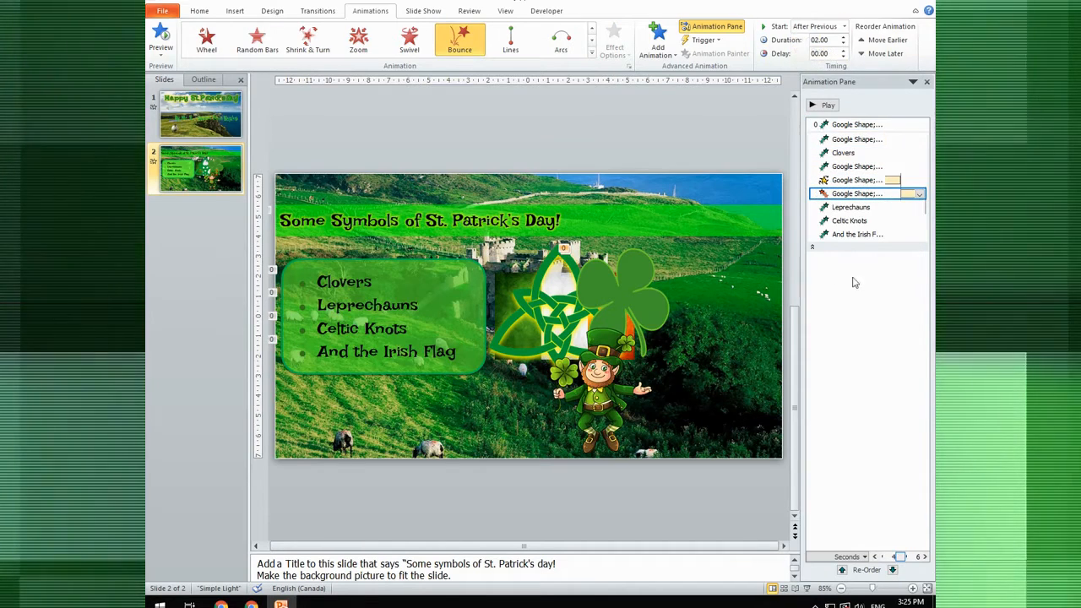
{"action": "left_click", "coordinate": [824, 105]}
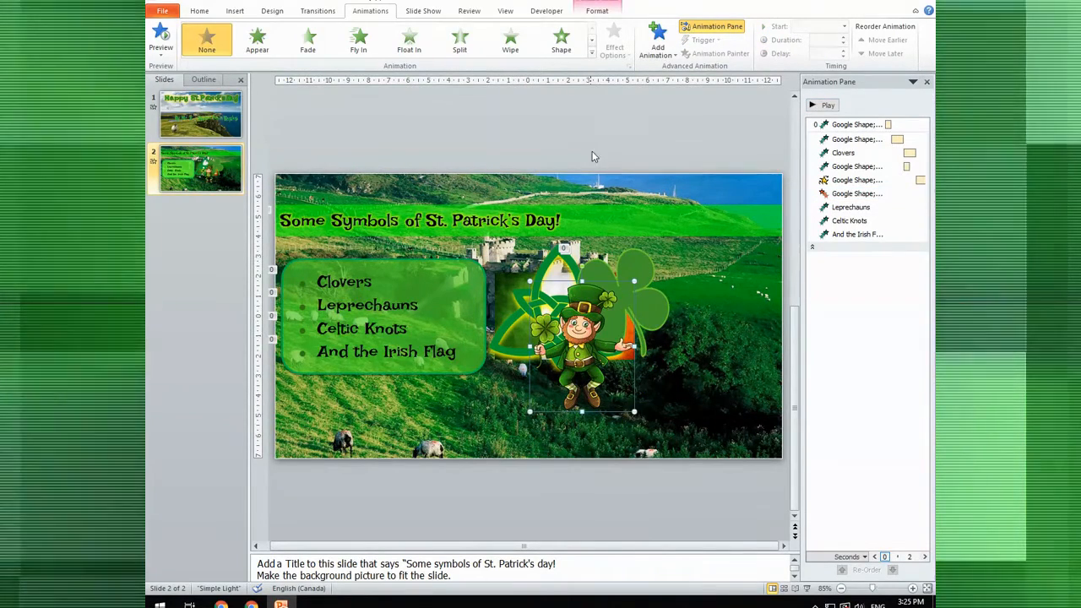
Add a Random Bars entrance and a Teeter emphasis animation to the leprechaun on slide 2
{"action": "left_click", "coordinate": [664, 51]}
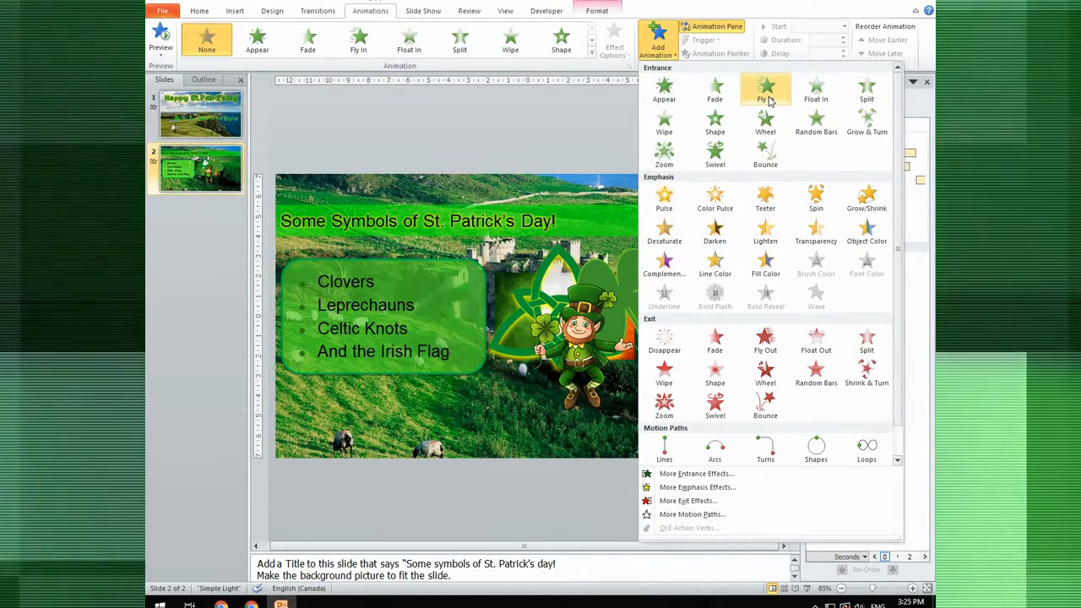
{"action": "left_click", "coordinate": [817, 125]}
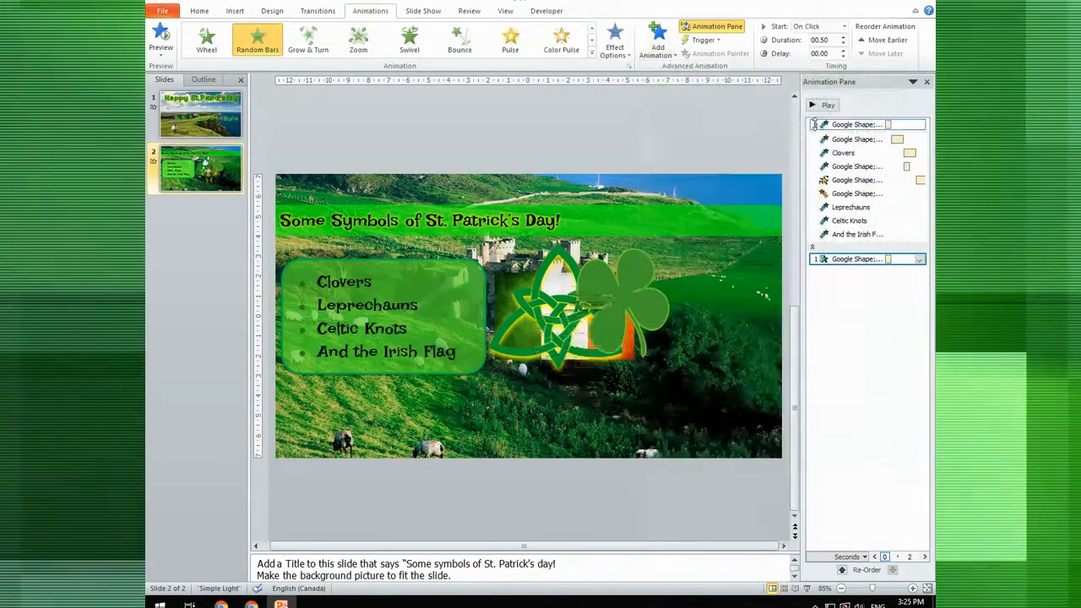
{"action": "left_click", "coordinate": [588, 287]}
{"action": "left_click", "coordinate": [658, 38]}
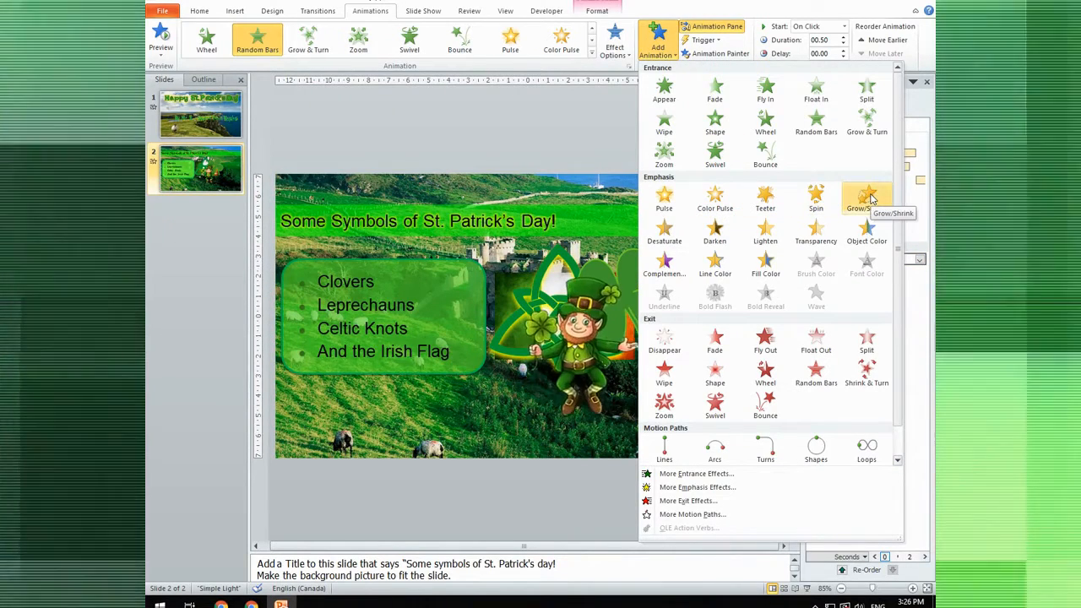
{"action": "left_click", "coordinate": [690, 488]}
{"action": "scroll", "coordinate": [673, 236], "scroll_direction": "down", "scroll_amount": 1}
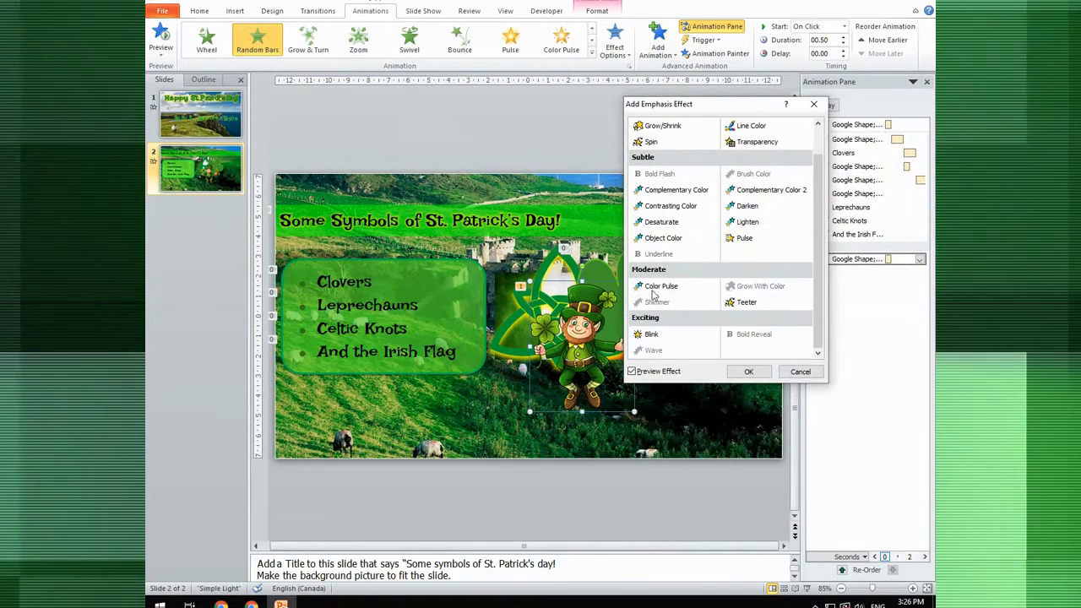
{"action": "left_click", "coordinate": [652, 337]}
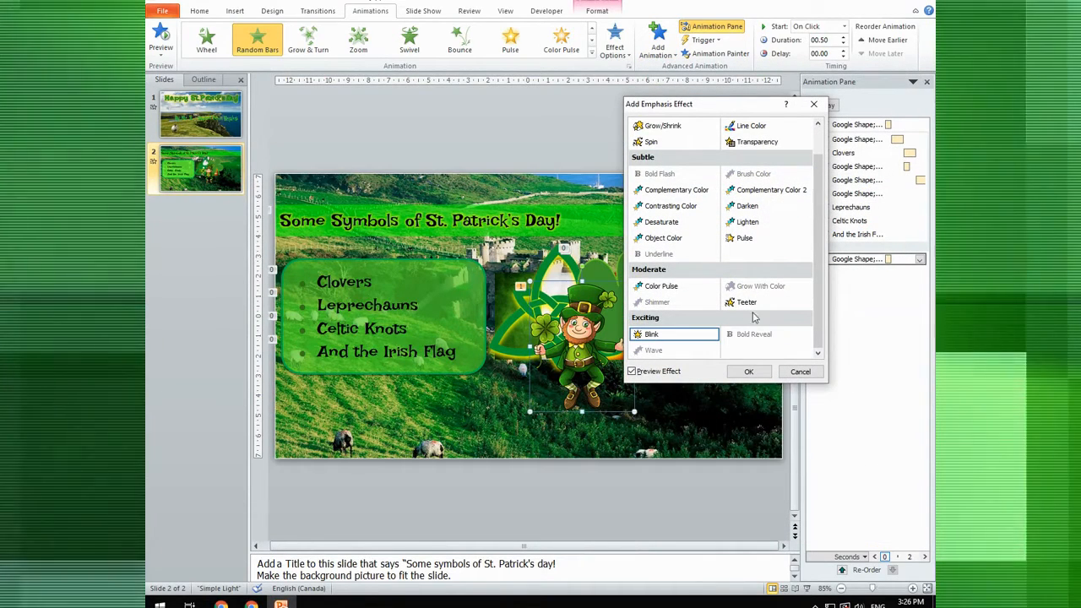
{"action": "left_click", "coordinate": [743, 304]}
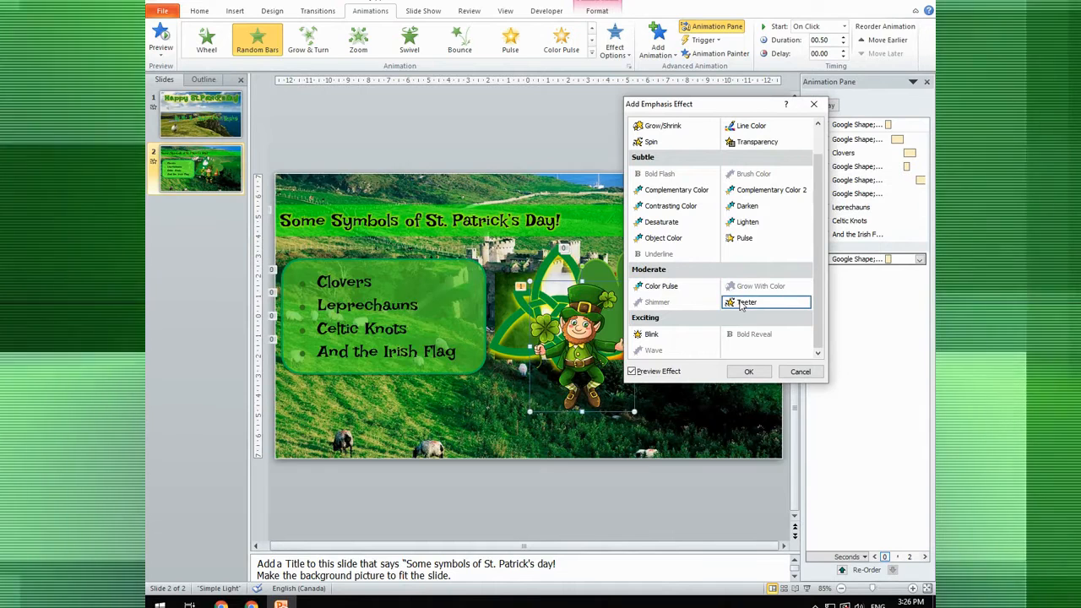
{"action": "left_click", "coordinate": [747, 372]}
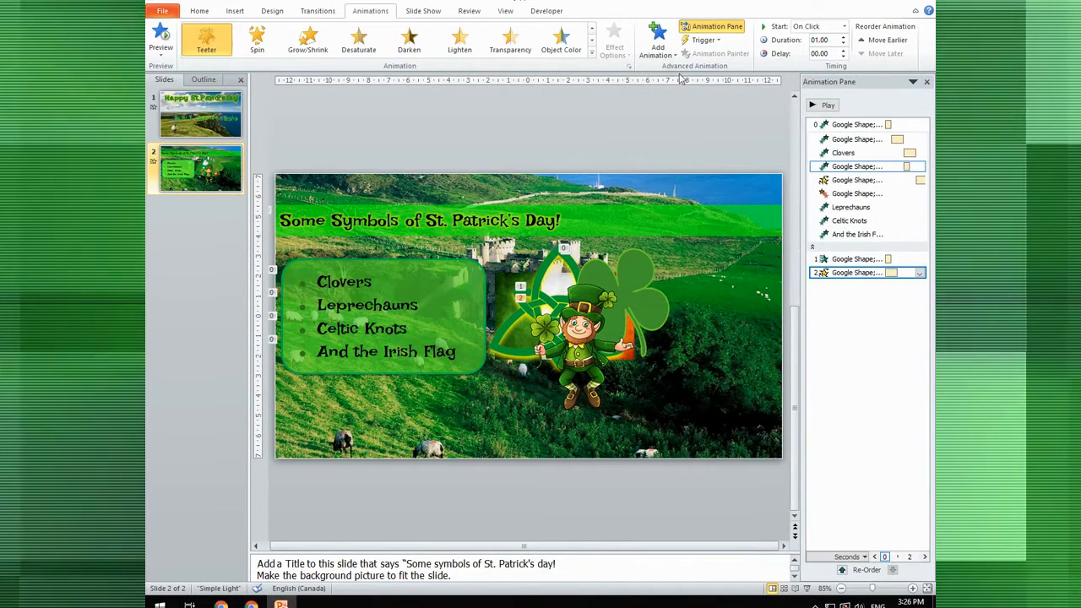
Add a Bounce exit animation to the leprechaun on slide 2
{"action": "left_click", "coordinate": [658, 43]}
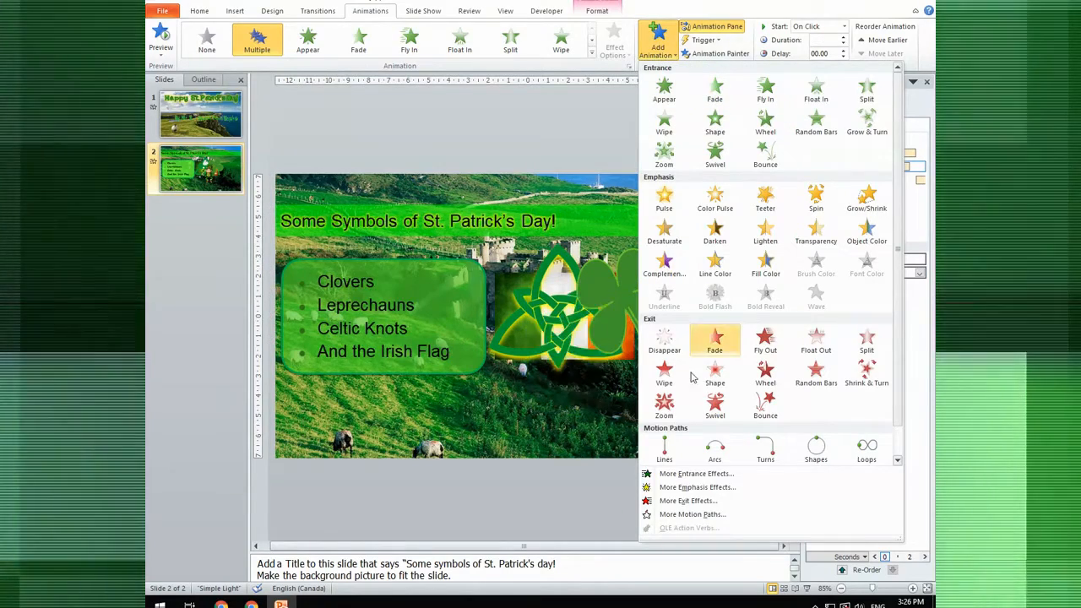
{"action": "left_click", "coordinate": [686, 500]}
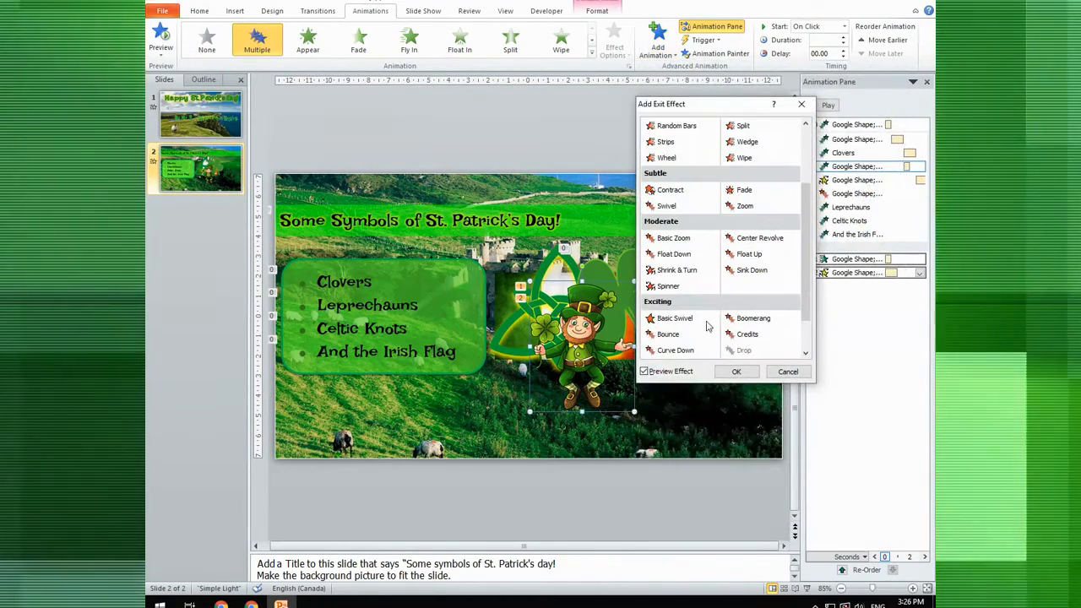
{"action": "left_click", "coordinate": [678, 350]}
{"action": "left_click", "coordinate": [754, 320]}
{"action": "left_click", "coordinate": [747, 337]}
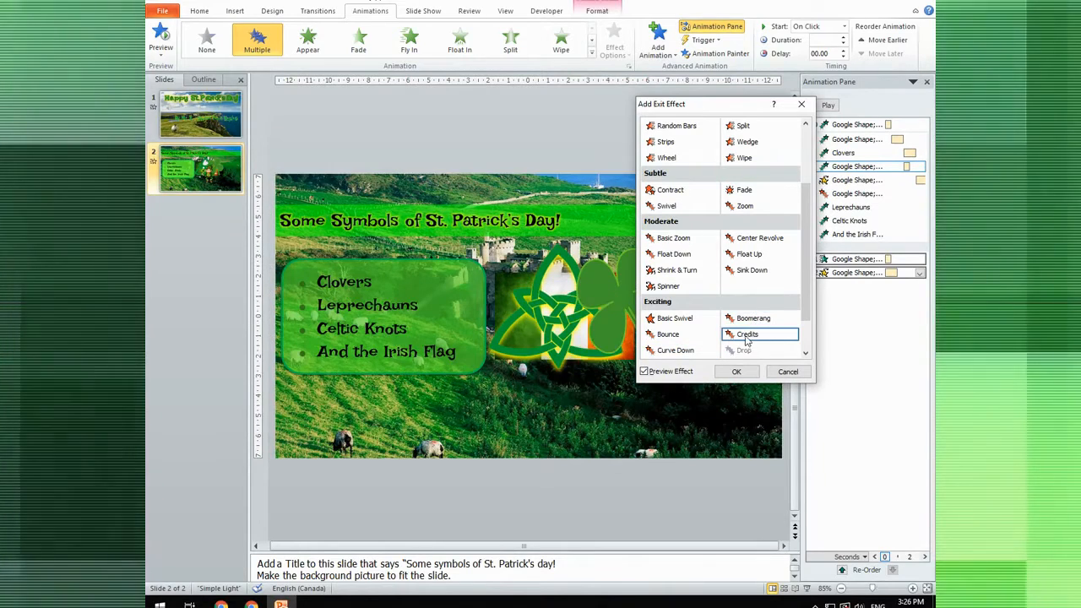
{"action": "left_click", "coordinate": [676, 335]}
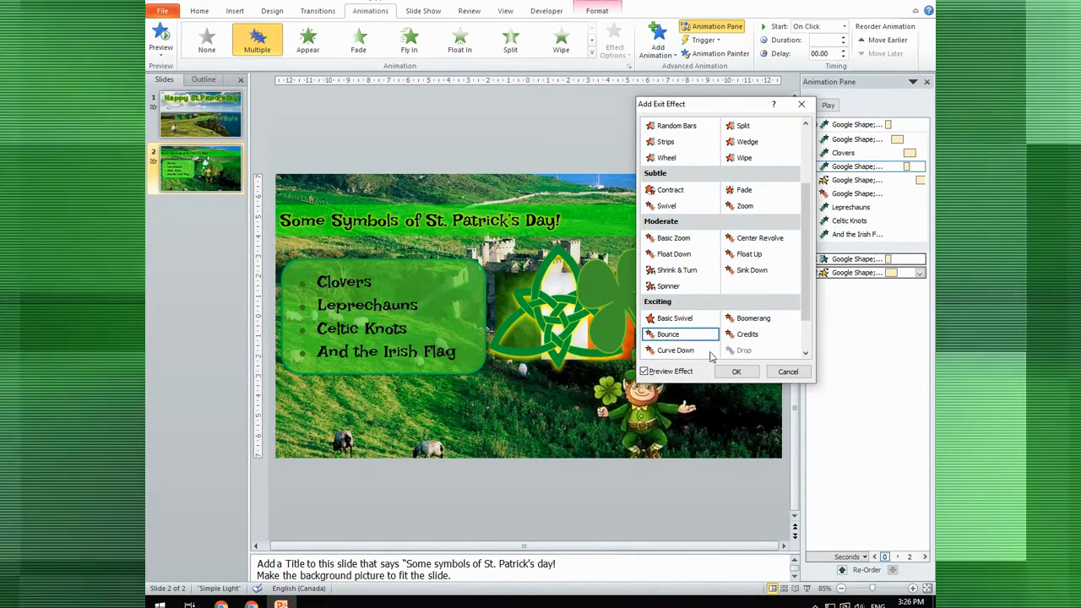
{"action": "left_click", "coordinate": [736, 372]}
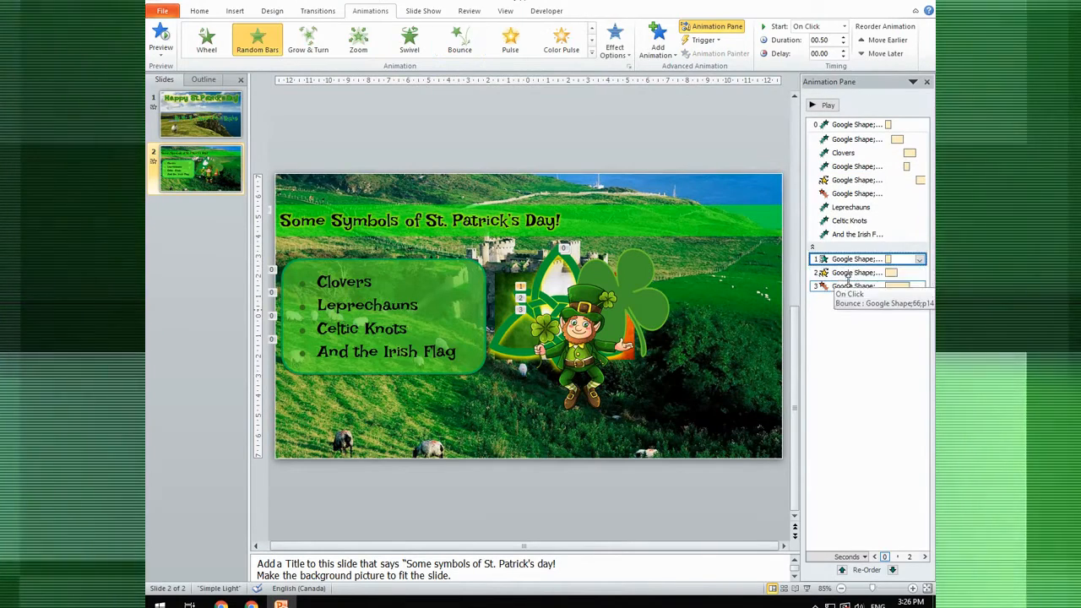
Move the leprechaun's three animations directly after the "Leprechauns" bullet and set its Random Bars entrance to start With Previous
{"action": "left_click", "coordinate": [847, 285], "text": "shift"}
{"action": "left_click_drag", "start_coordinate": [853, 233], "coordinate": [853, 219]}
{"action": "left_click", "coordinate": [853, 220]}
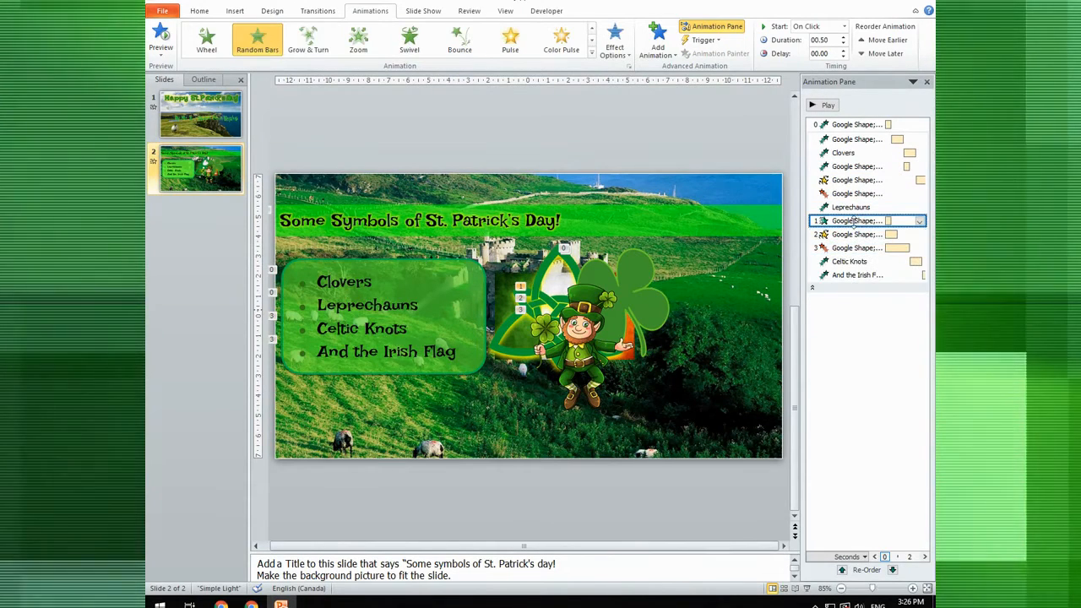
{"action": "left_click", "coordinate": [824, 26]}
{"action": "left_click", "coordinate": [815, 50]}
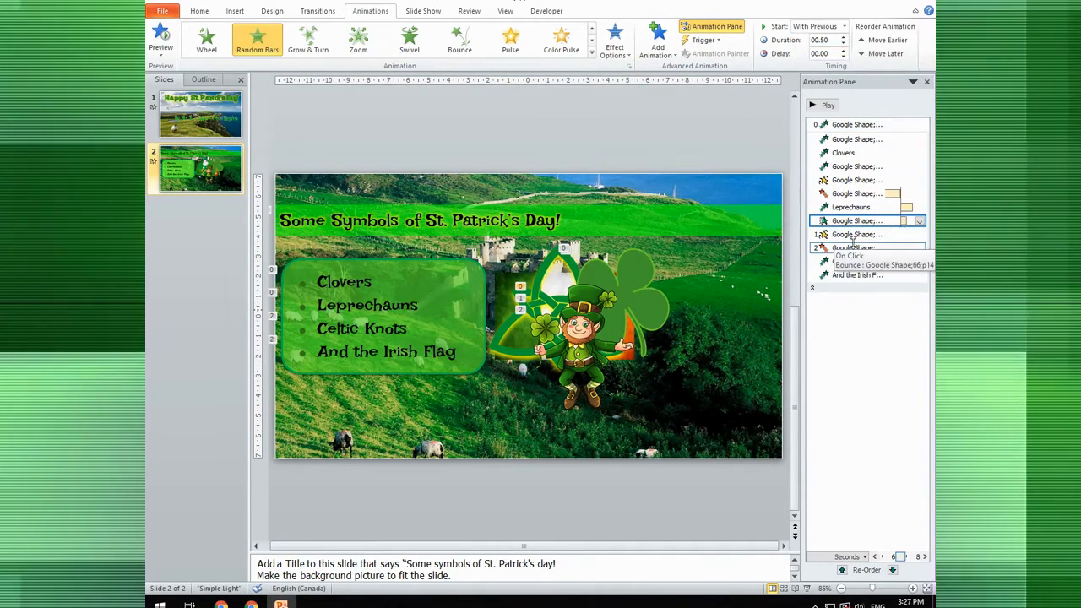
Set the leprechaun's Teeter emphasis and Bounce exit to start After Previous
{"action": "left_click", "coordinate": [845, 234]}
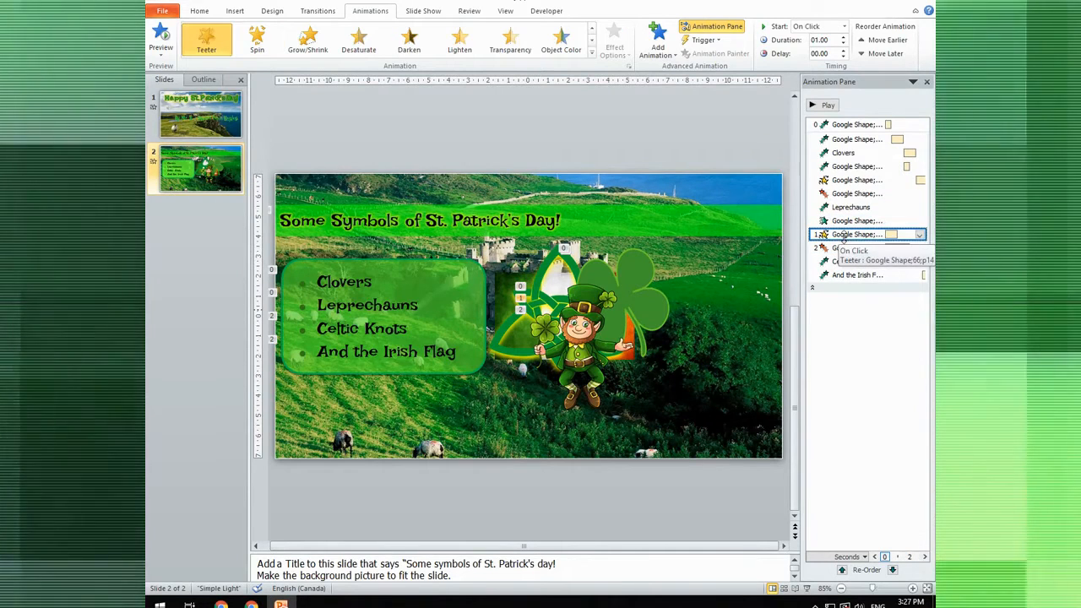
{"action": "left_click", "coordinate": [832, 28]}
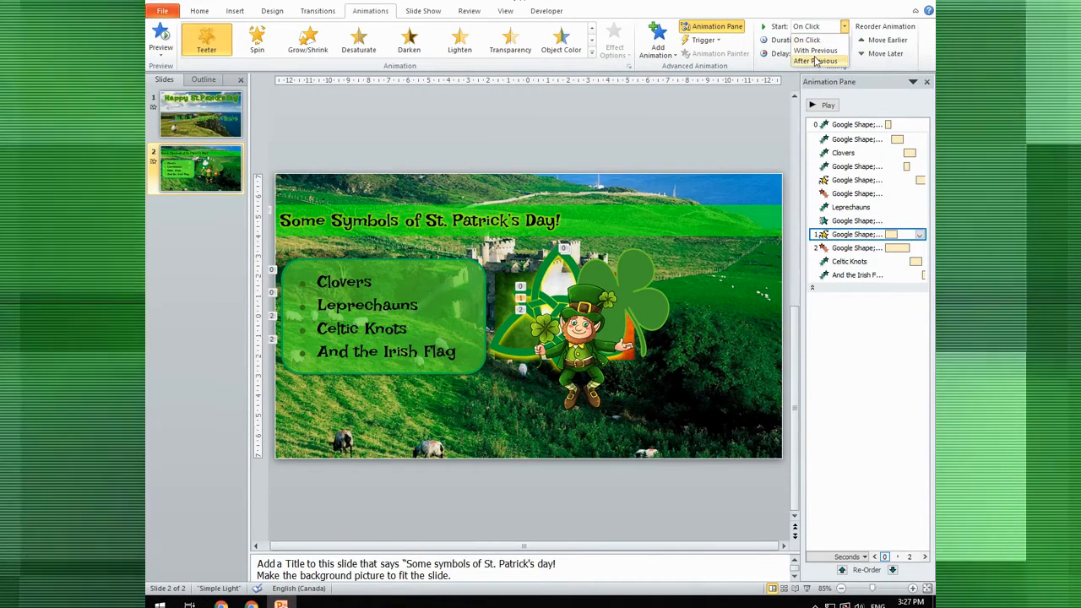
{"action": "left_click", "coordinate": [815, 61]}
{"action": "left_click", "coordinate": [853, 248]}
{"action": "left_click", "coordinate": [840, 28]}
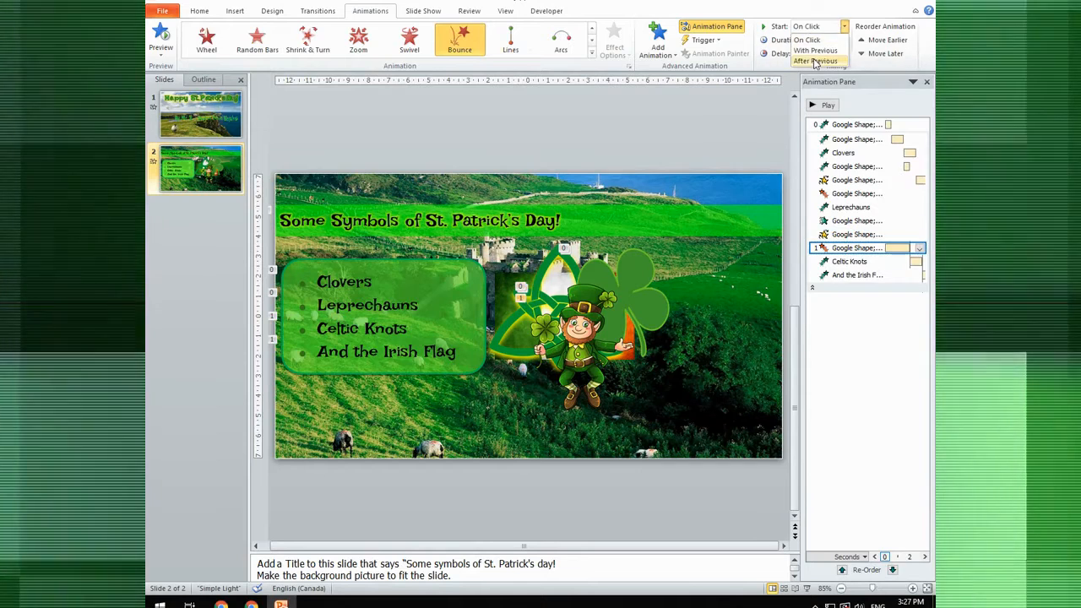
{"action": "left_click", "coordinate": [815, 61]}
Shift the Celtic knot right and slightly down on slide 2 and add a Wheel entrance animation to it
{"action": "left_click_drag", "start_coordinate": [557, 279], "coordinate": [627, 313]}
{"action": "left_click", "coordinate": [663, 55]}
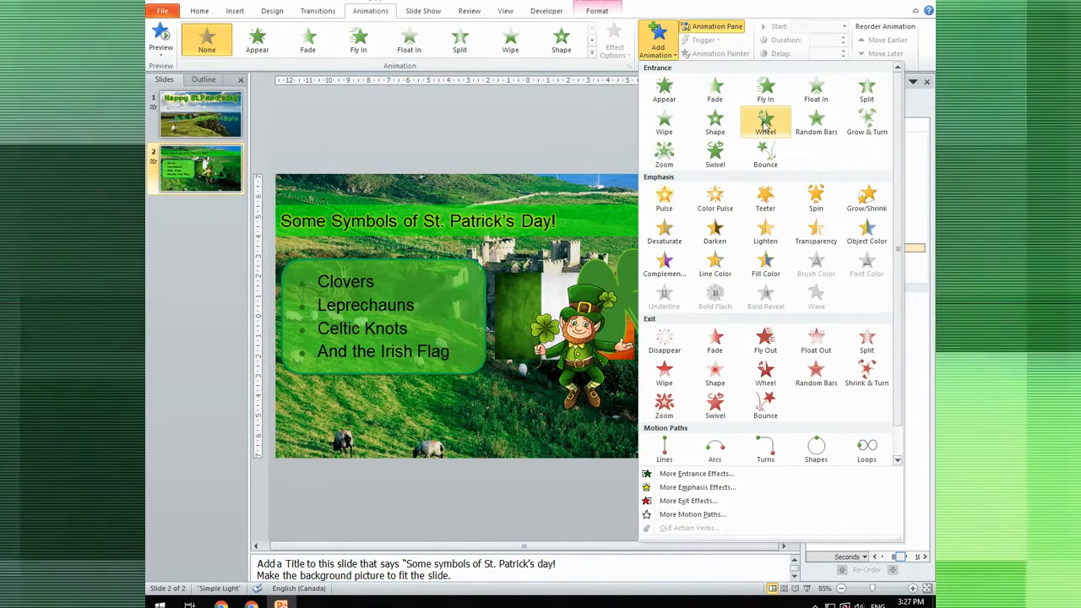
{"action": "left_click", "coordinate": [765, 126]}
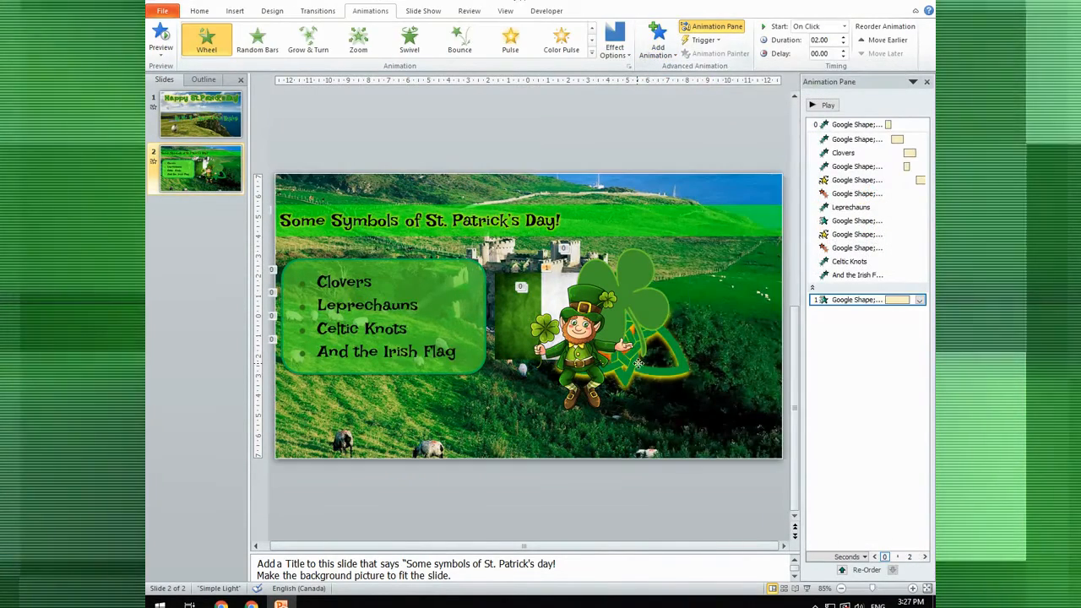
Add a Pulse emphasis and a Wipe exit animation to the Celtic knot
{"action": "left_click", "coordinate": [658, 38]}
{"action": "left_click", "coordinate": [715, 201]}
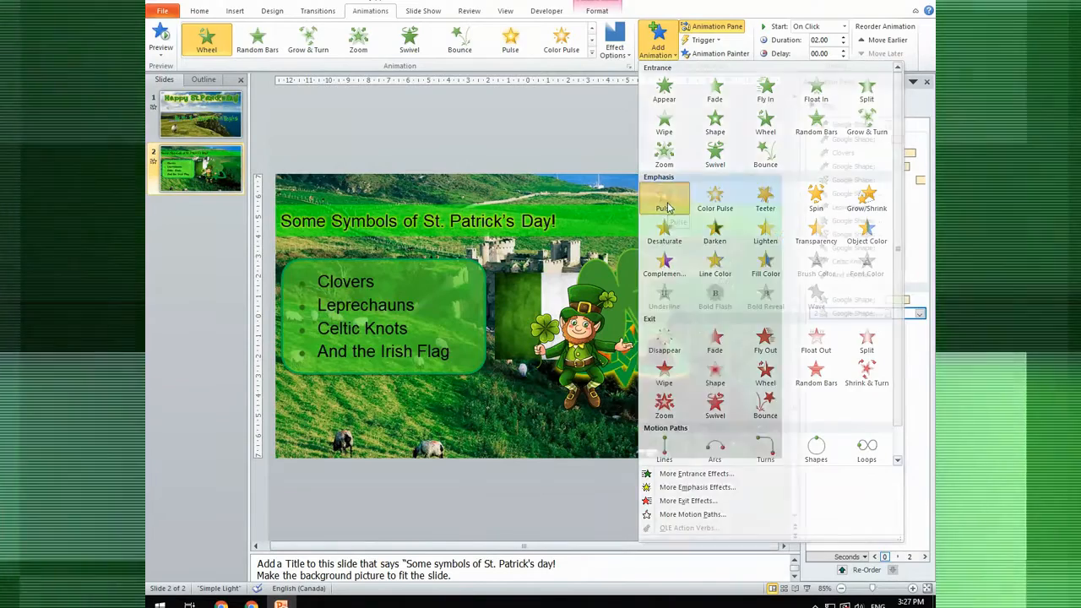
{"action": "left_click", "coordinate": [658, 38]}
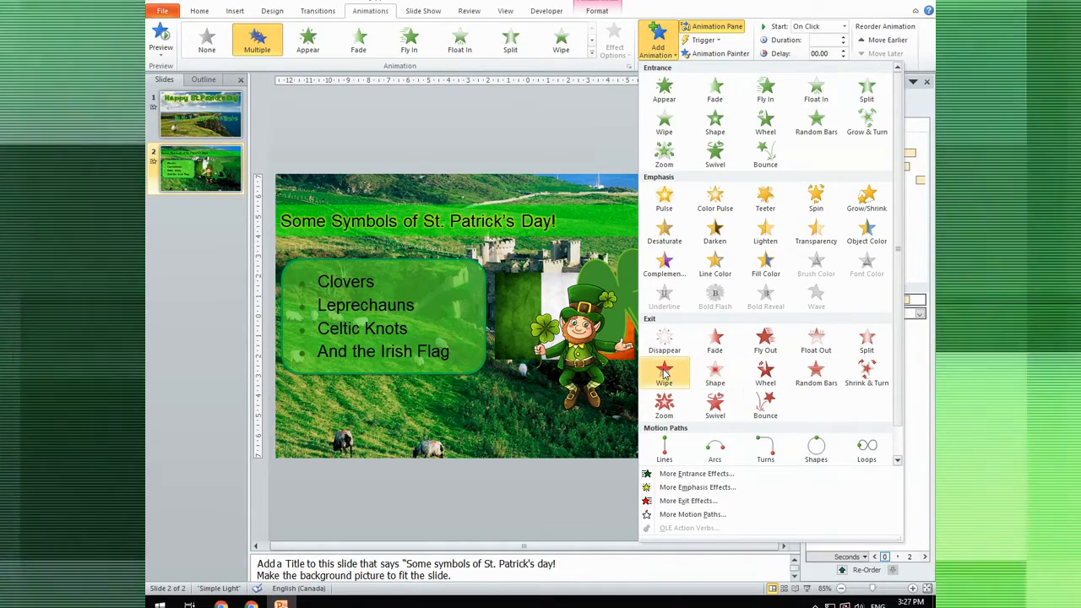
{"action": "left_click", "coordinate": [682, 375]}
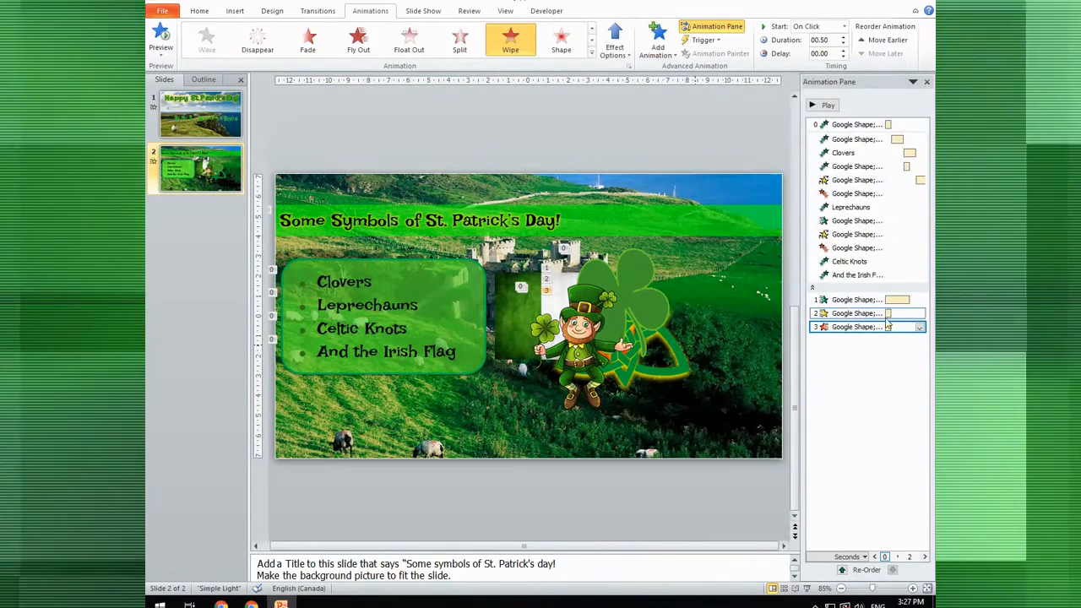
Move the Celtic knot's three animations directly after the "Celtic Knots" bullet and set its Wheel entrance to start With Previous
{"action": "left_click", "coordinate": [843, 300], "text": "shift"}
{"action": "left_click_drag", "start_coordinate": [841, 312], "coordinate": [838, 272]}
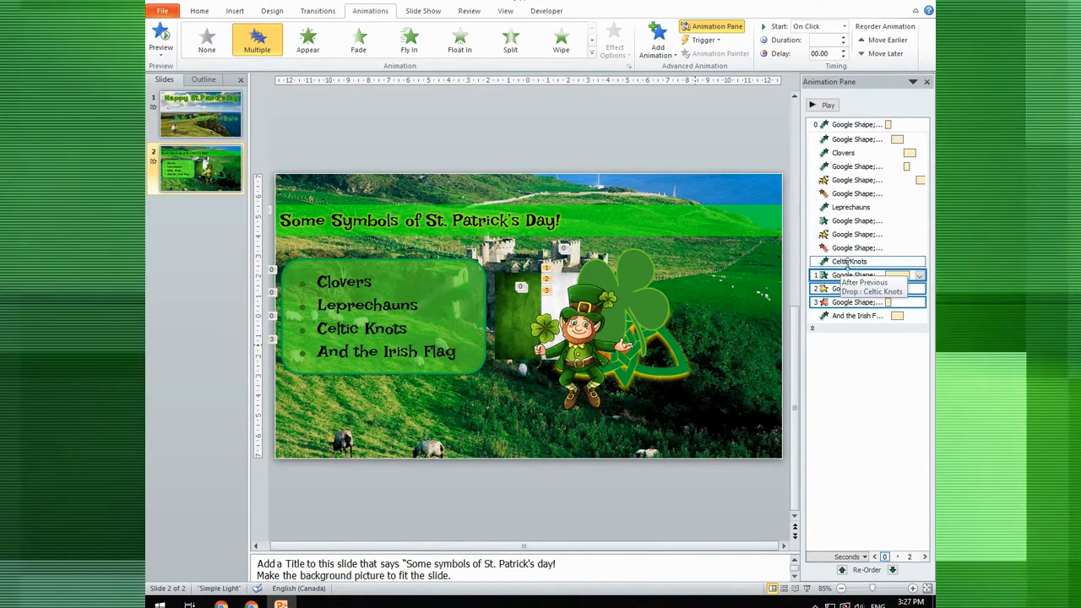
{"action": "left_click", "coordinate": [815, 27]}
{"action": "left_click", "coordinate": [816, 51]}
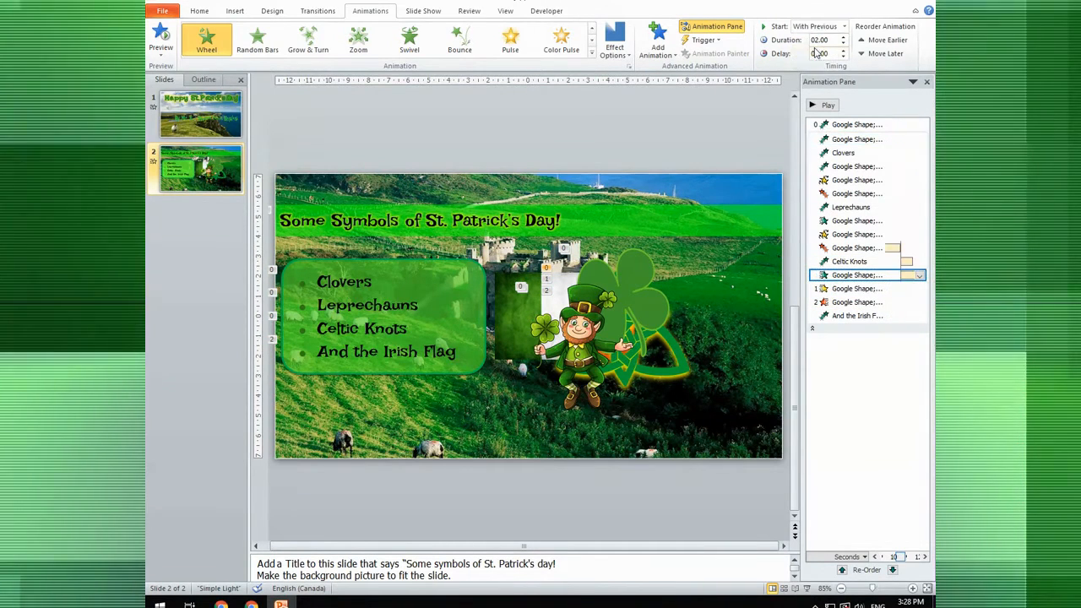
Set the Celtic knot's Pulse emphasis and Wipe exit to start After Previous
{"action": "left_click", "coordinate": [848, 290]}
{"action": "left_click", "coordinate": [815, 26]}
{"action": "left_click", "coordinate": [816, 64]}
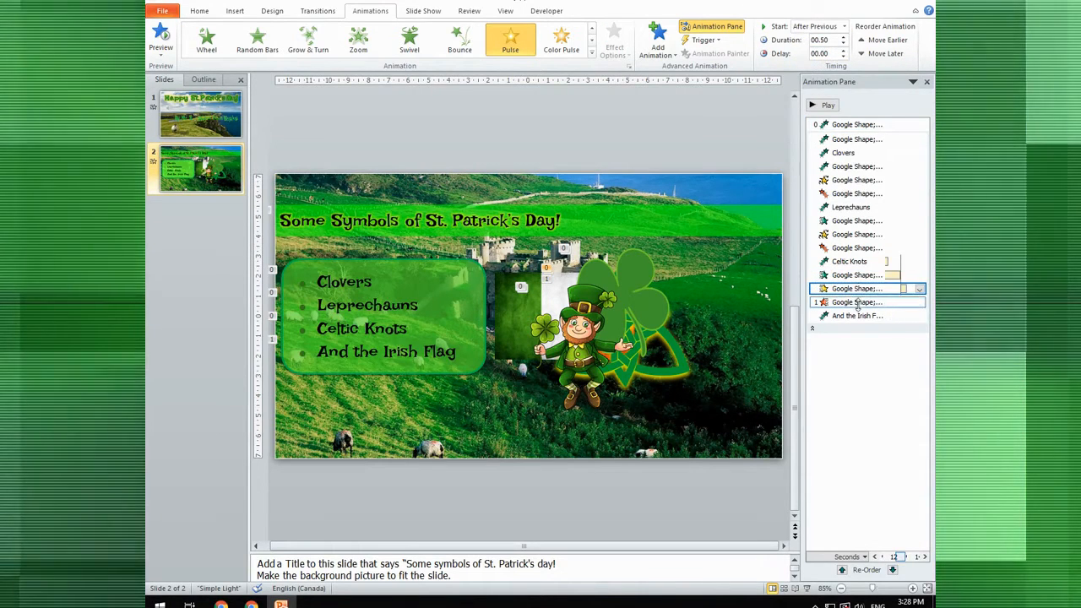
{"action": "left_click", "coordinate": [856, 302]}
{"action": "left_click", "coordinate": [815, 26]}
{"action": "left_click", "coordinate": [816, 64]}
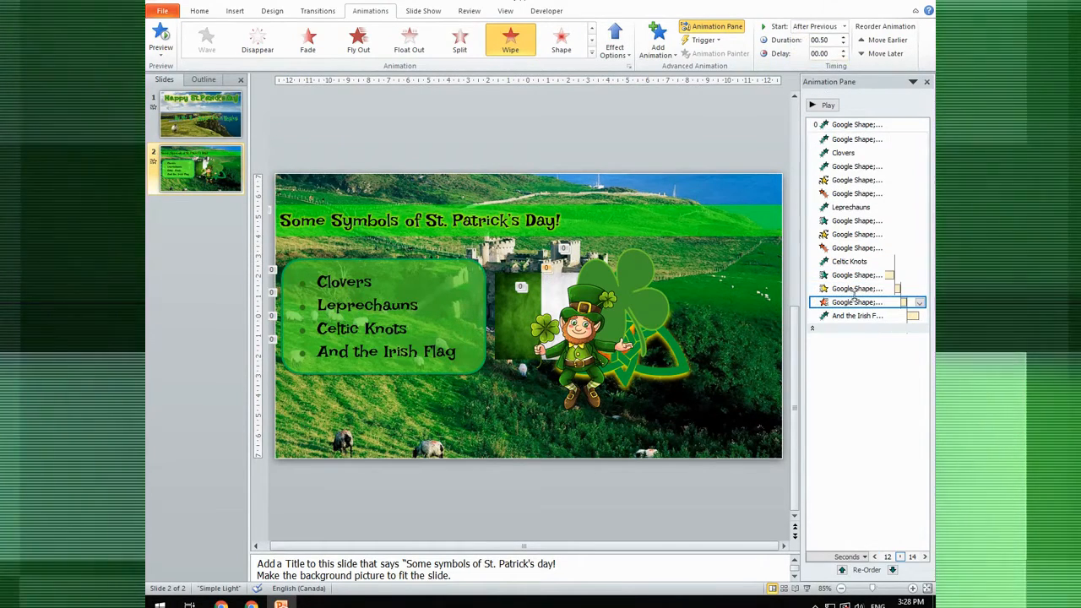
{"action": "left_click", "coordinate": [855, 290]}
{"action": "left_click", "coordinate": [854, 276]}
Shift the Irish flag slightly right on slide 2 and add a Grow & Turn entrance and a Pulse emphasis to it
{"action": "left_click", "coordinate": [511, 300]}
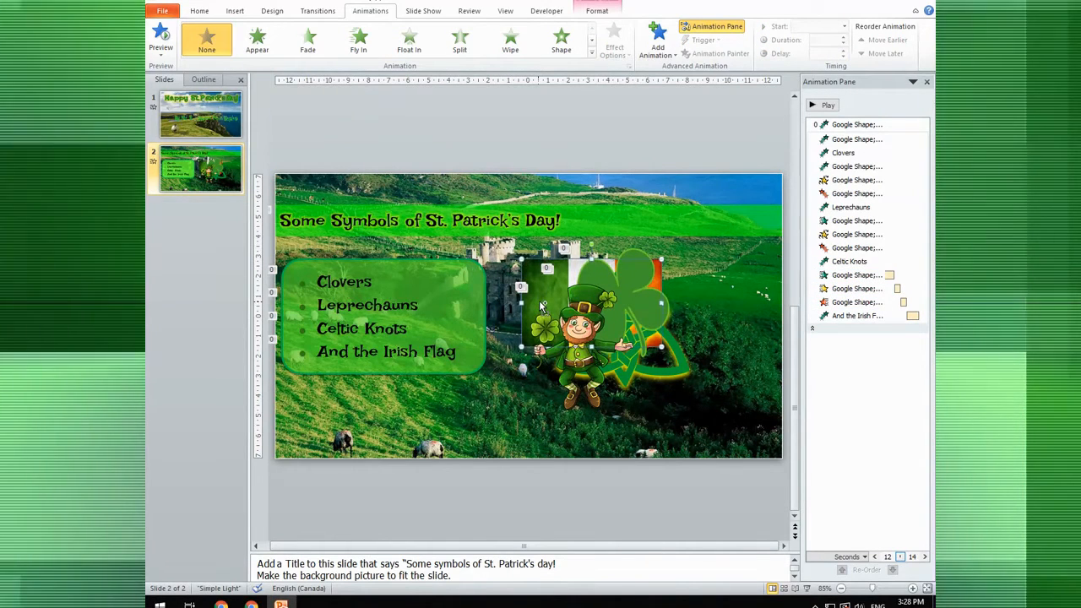
{"action": "left_click", "coordinate": [657, 40]}
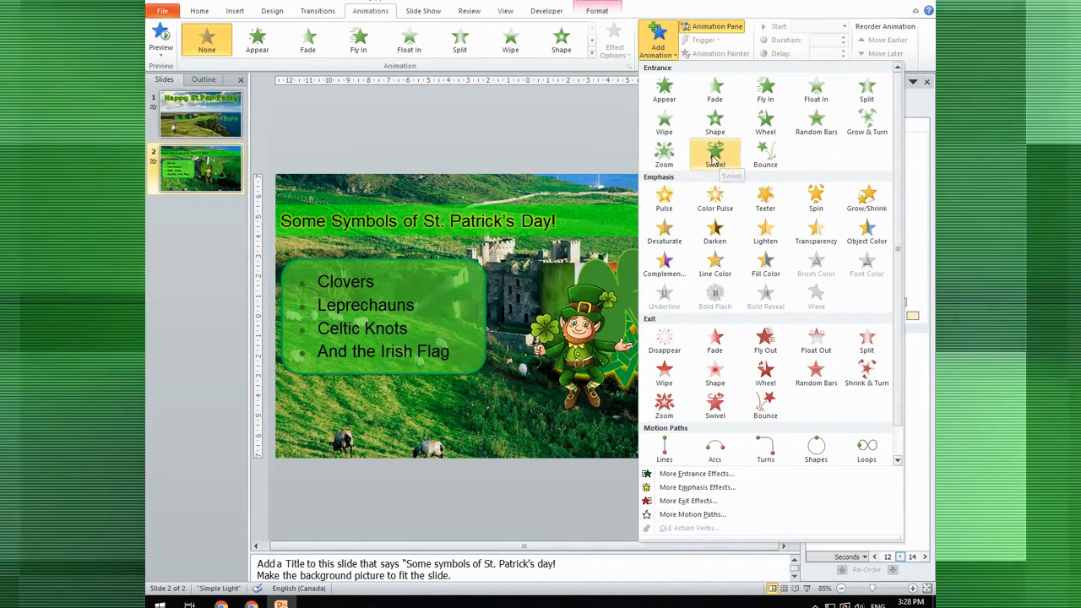
{"action": "left_click", "coordinate": [873, 123]}
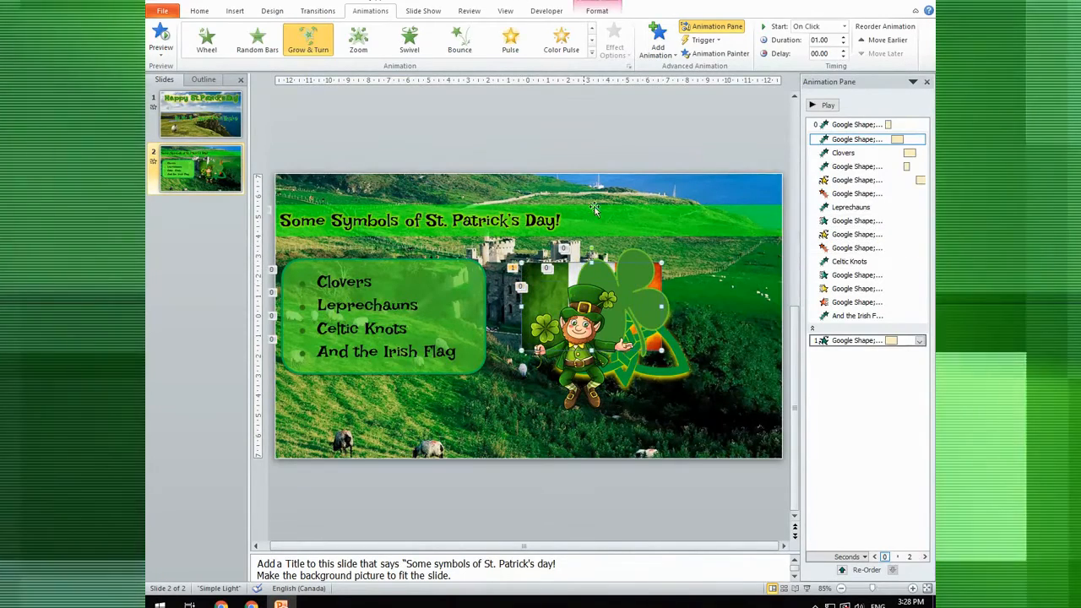
{"action": "left_click", "coordinate": [657, 39]}
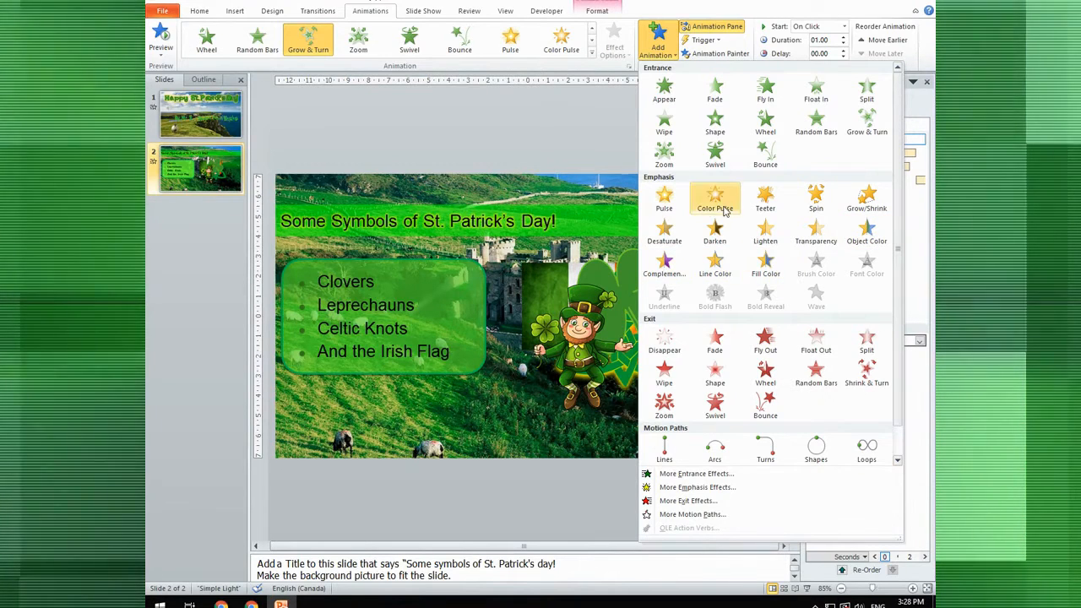
{"action": "left_click", "coordinate": [665, 199]}
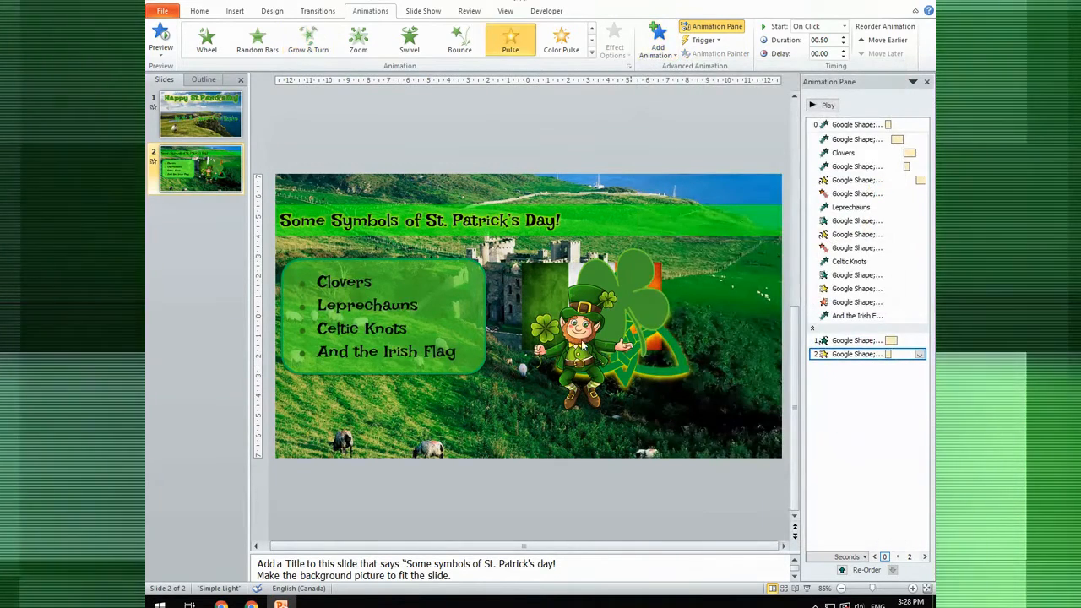
Add a Float Out exit animation to the Irish flag and set its Grow & Turn entrance to start With Previous
{"action": "left_click", "coordinate": [658, 42]}
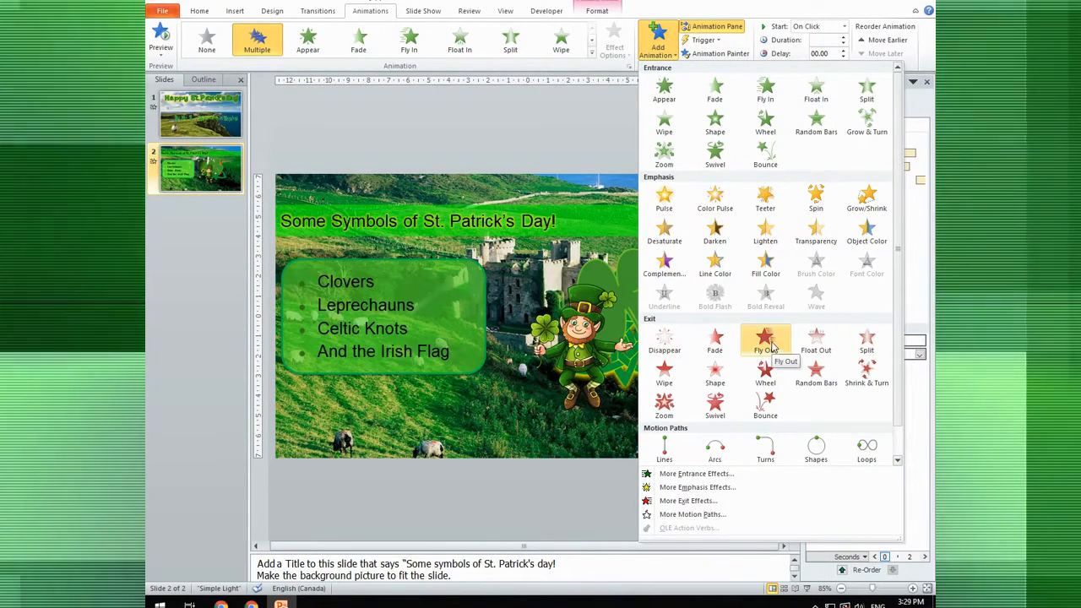
{"action": "left_click", "coordinate": [816, 342]}
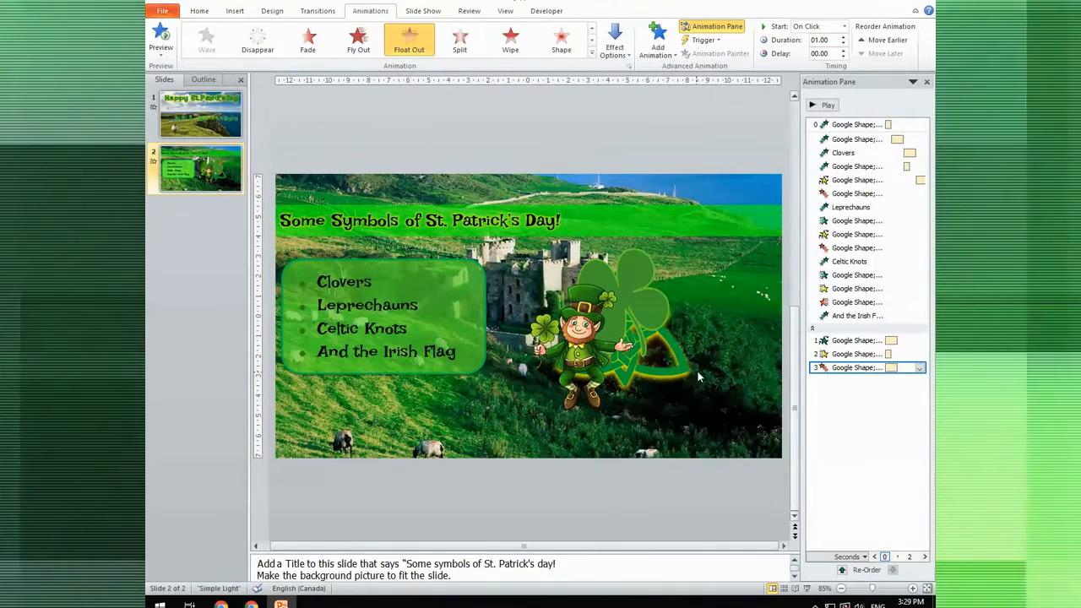
{"action": "left_click", "coordinate": [844, 339]}
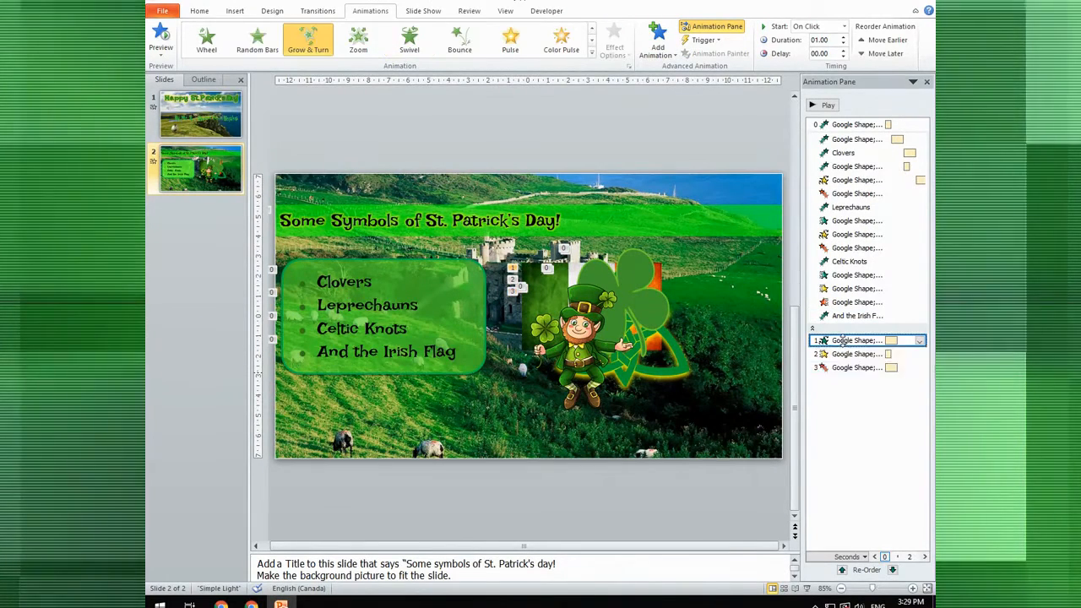
{"action": "left_click", "coordinate": [920, 341]}
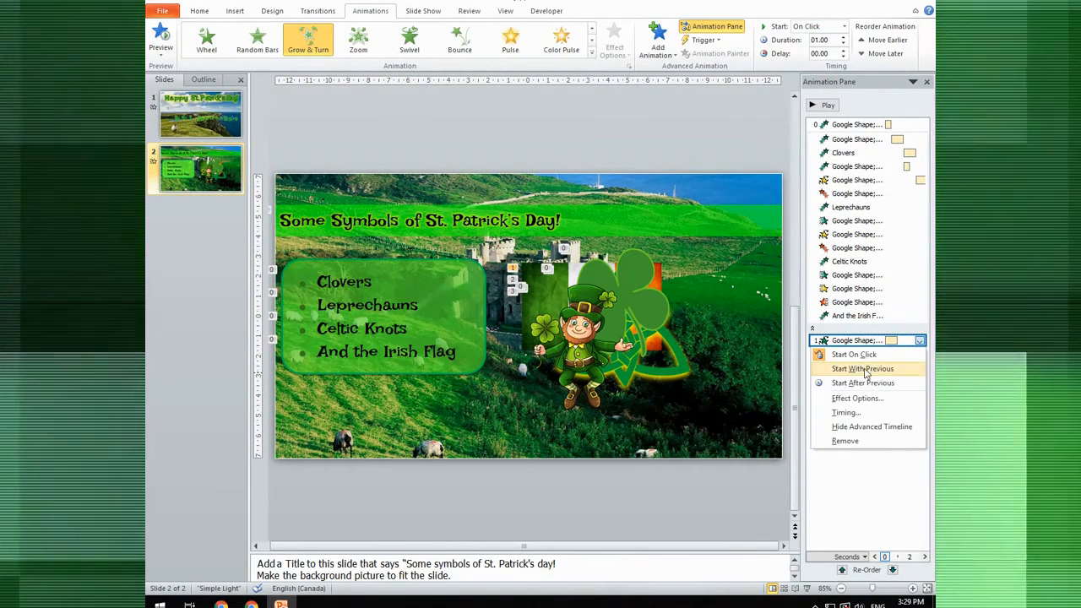
{"action": "left_click", "coordinate": [863, 369]}
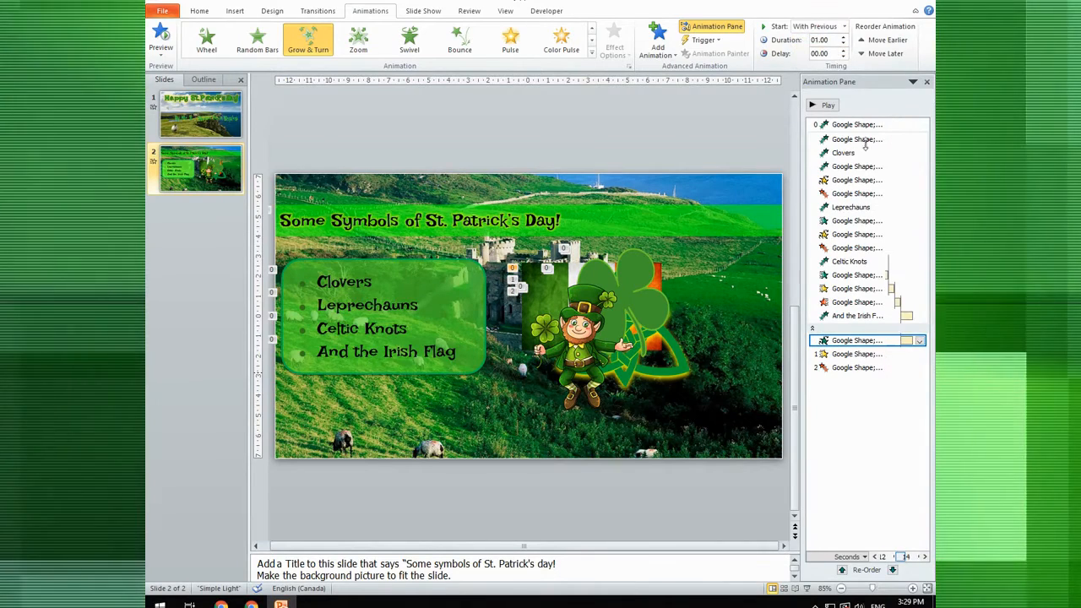
Set the Irish flag's Pulse emphasis and Float Out exit to start After Previous, and preview the animation
{"action": "left_click", "coordinate": [844, 355]}
{"action": "left_click", "coordinate": [843, 28]}
{"action": "left_click", "coordinate": [821, 61]}
{"action": "left_click", "coordinate": [849, 368]}
{"action": "left_click", "coordinate": [843, 28]}
{"action": "left_click", "coordinate": [831, 61]}
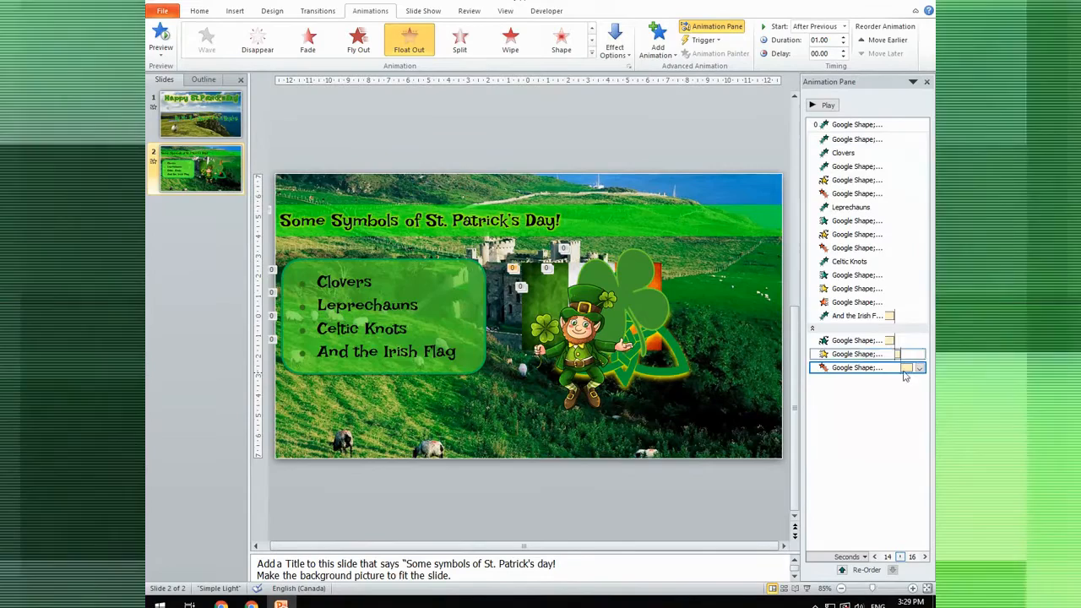
{"action": "left_click", "coordinate": [824, 105]}
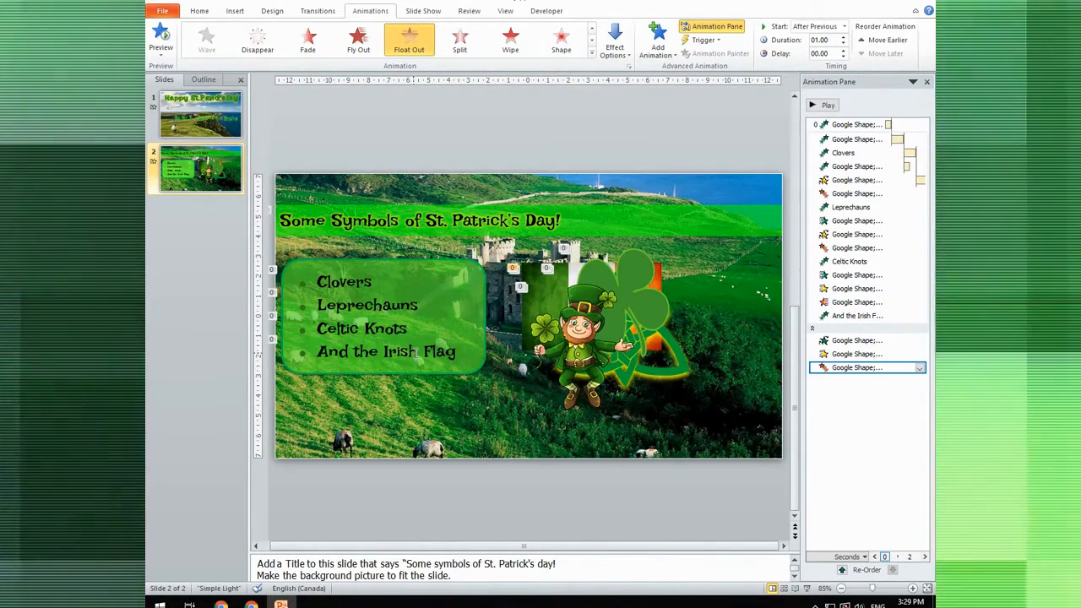
Lengthen the Irish flag's Pulse duration and set a 00.50 delay on its Float Out exit
{"action": "left_click", "coordinate": [853, 354]}
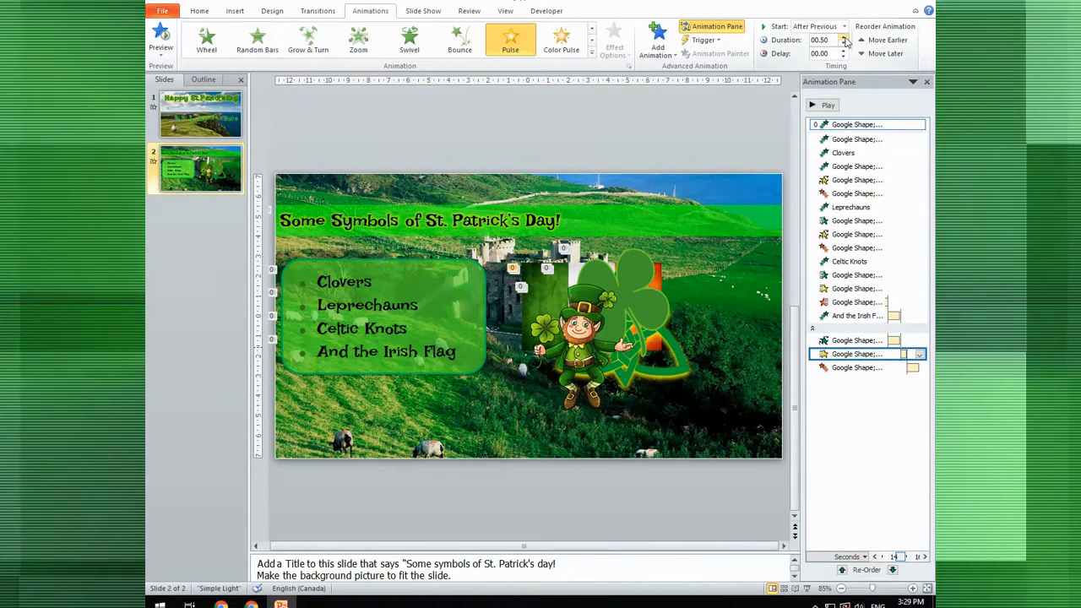
{"action": "left_click", "coordinate": [844, 37]}
{"action": "left_click", "coordinate": [857, 368]}
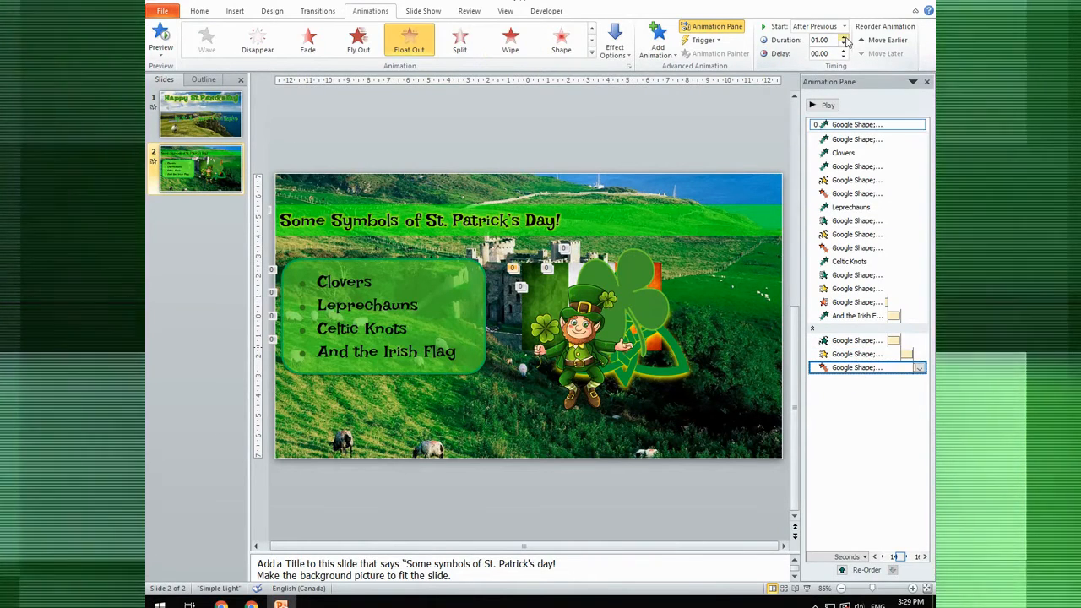
{"action": "left_click", "coordinate": [844, 51]}
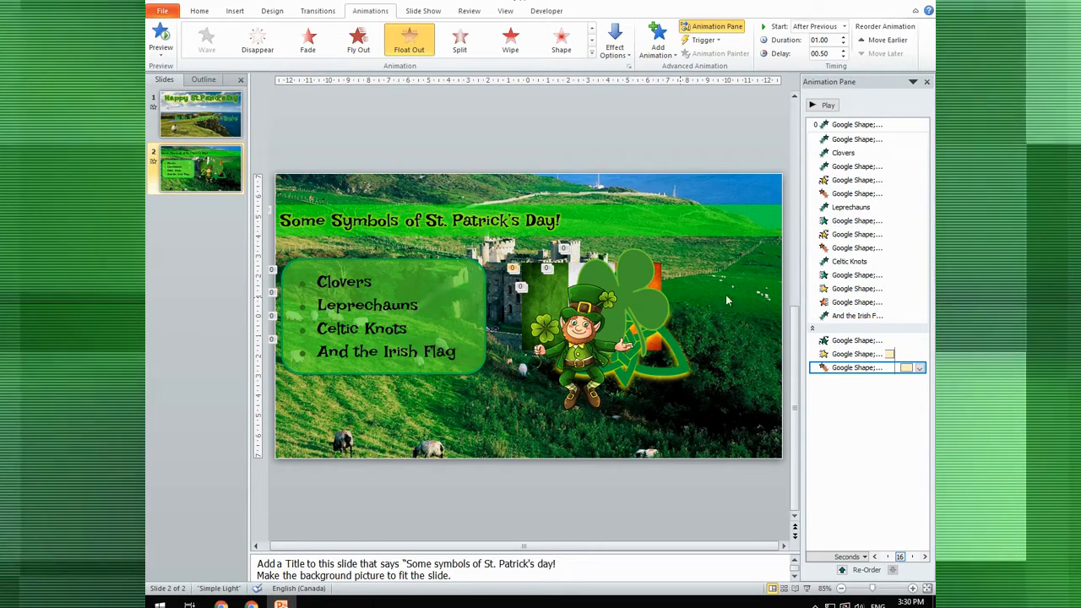
Try to move the Irish flag's three animations together up to the "And the Irish Flag" bullet
{"action": "left_click", "coordinate": [856, 340]}
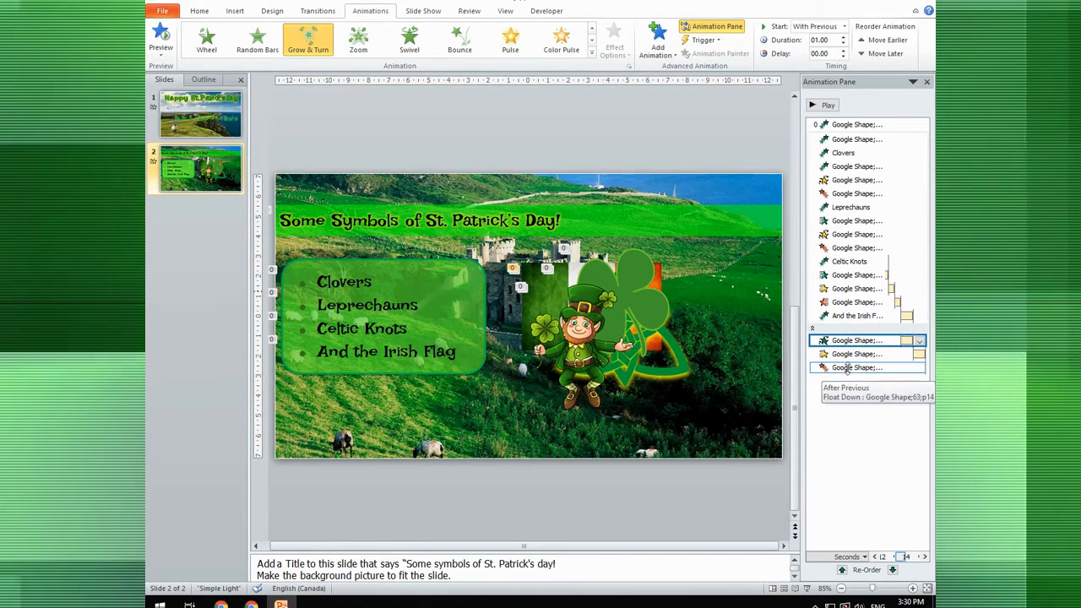
{"action": "left_click", "coordinate": [847, 368], "text": "shift"}
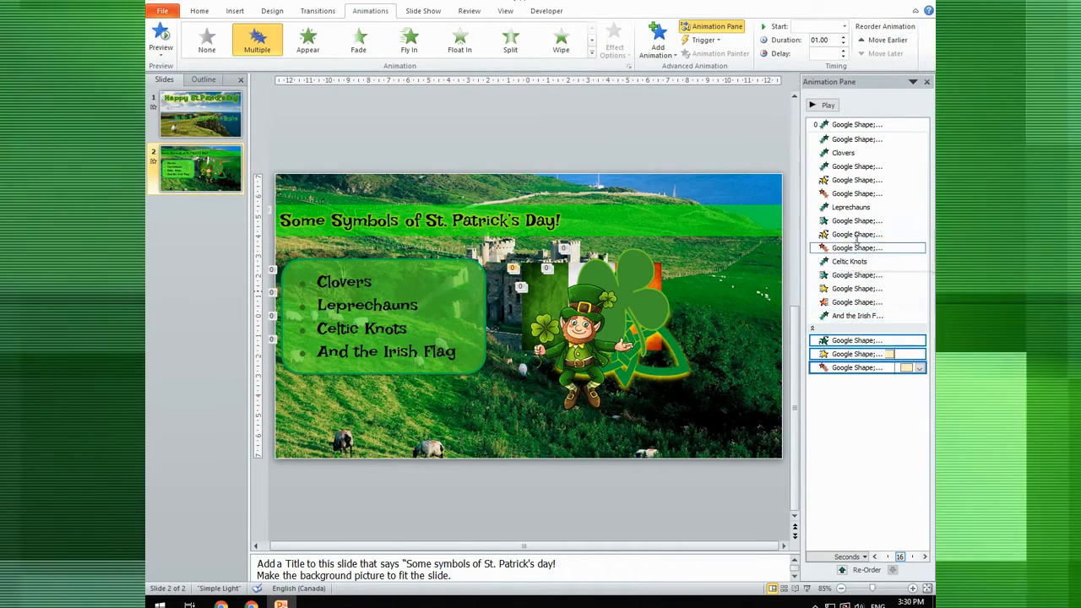
{"action": "left_click_drag", "start_coordinate": [836, 349], "coordinate": [851, 316]}
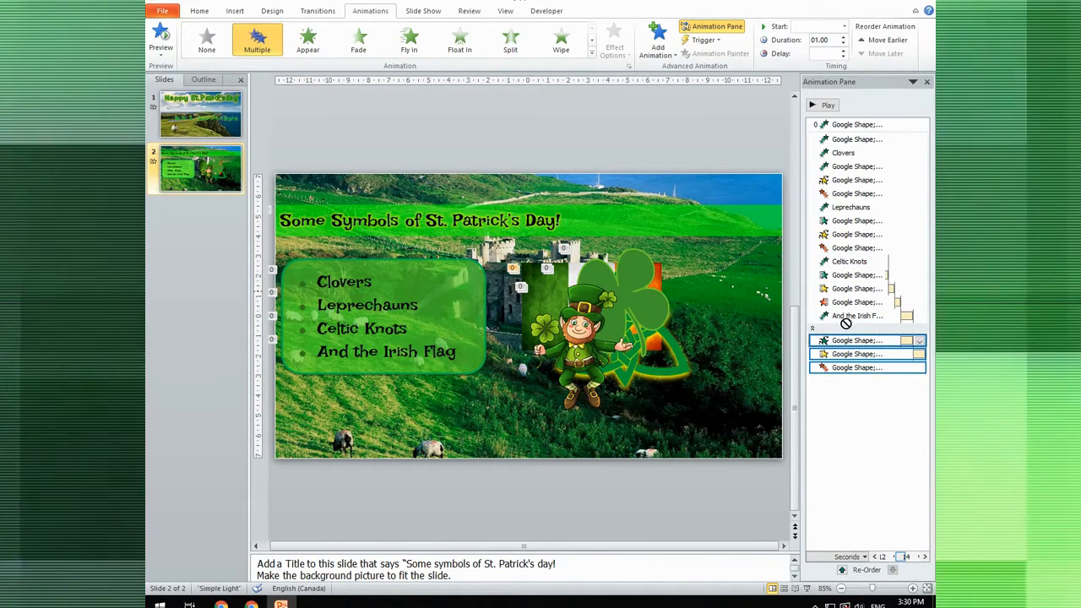
{"action": "left_click", "coordinate": [866, 420]}
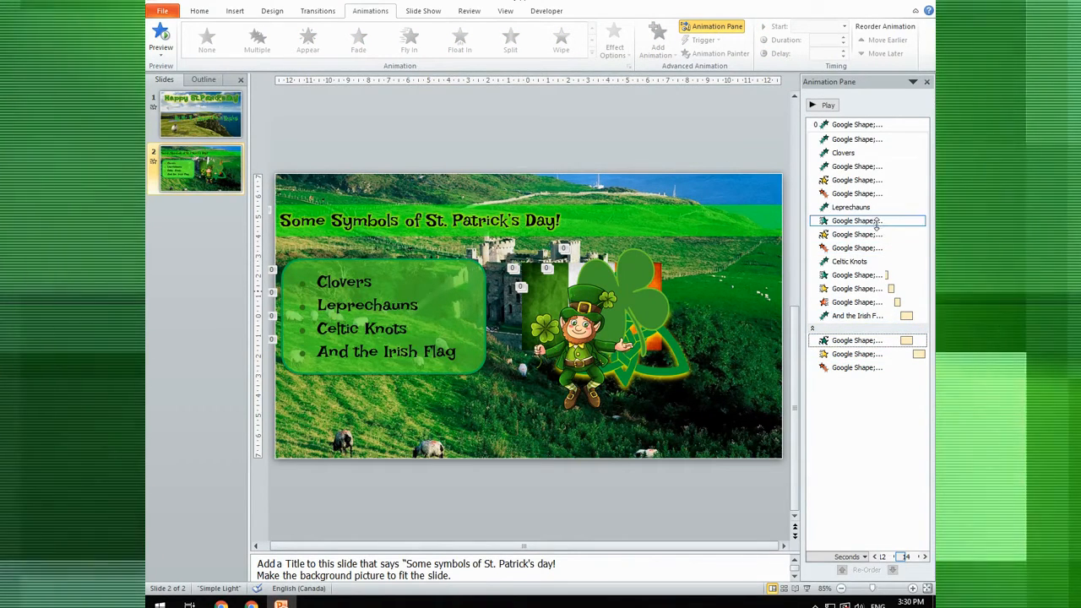
Play a preview of slide 2's animation sequence to check the order of bullets and symbols
{"action": "left_click", "coordinate": [853, 168]}
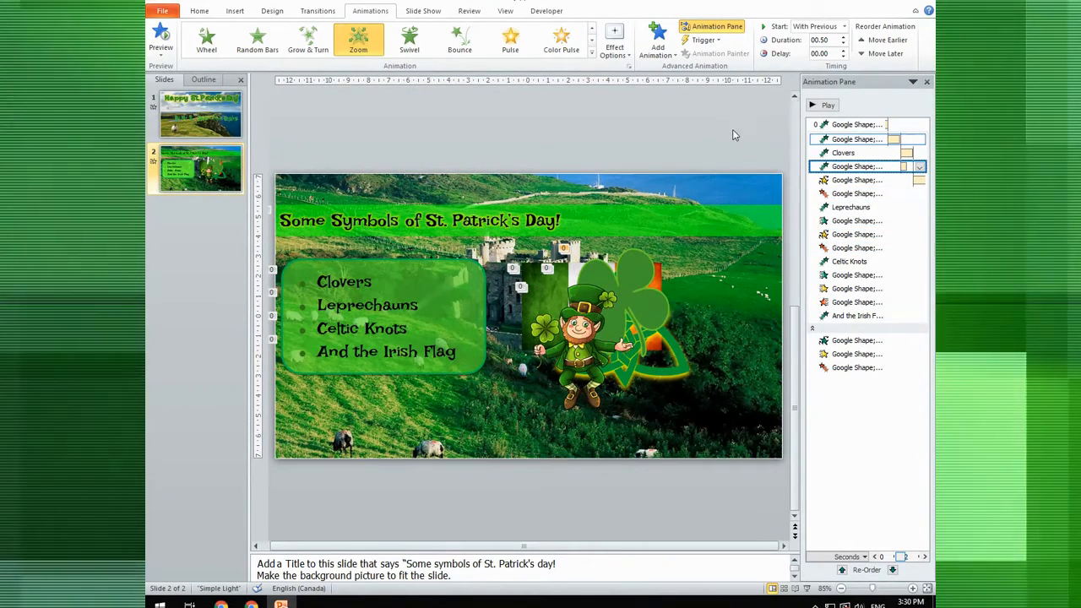
{"action": "left_click", "coordinate": [824, 106]}
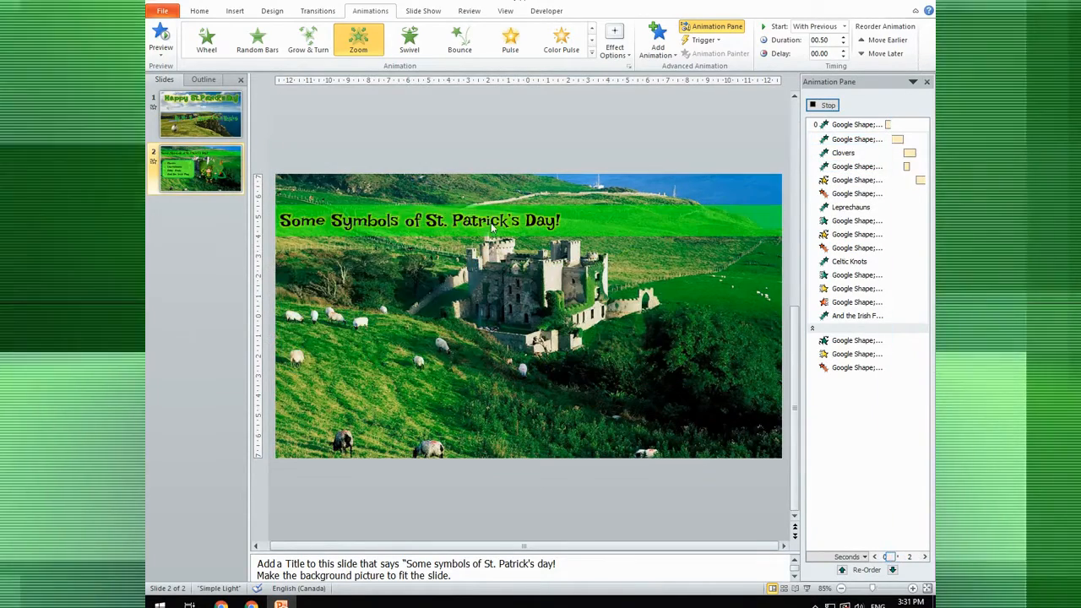